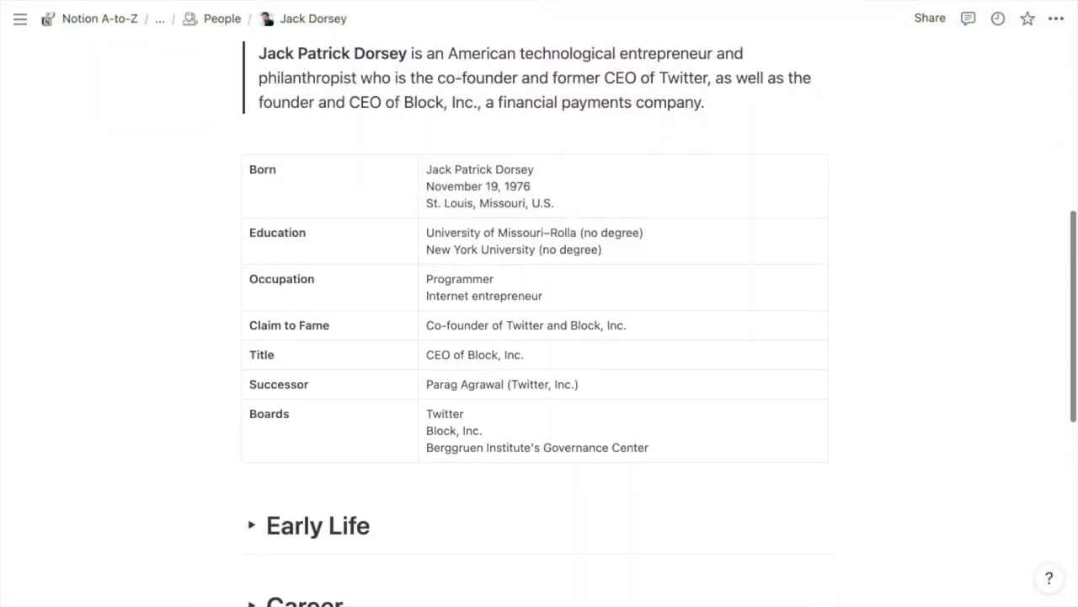
# Expand the Personal life toggle heading and its Meditation subsection on the biography page.
pyautogui.scroll(-6, 539, 320)
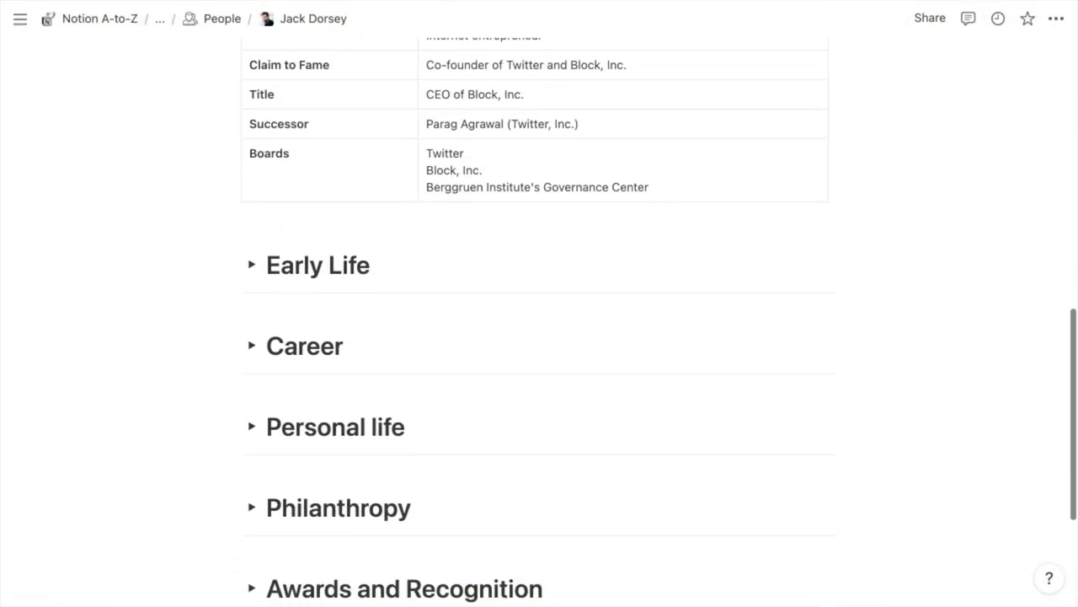
pyautogui.click(252, 426)
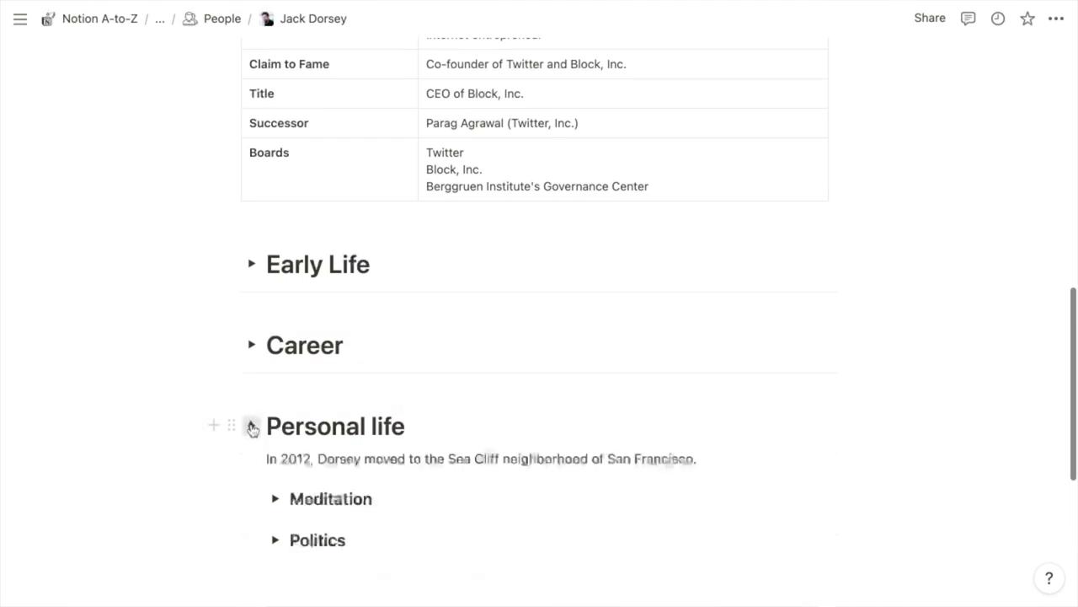
pyautogui.click(275, 500)
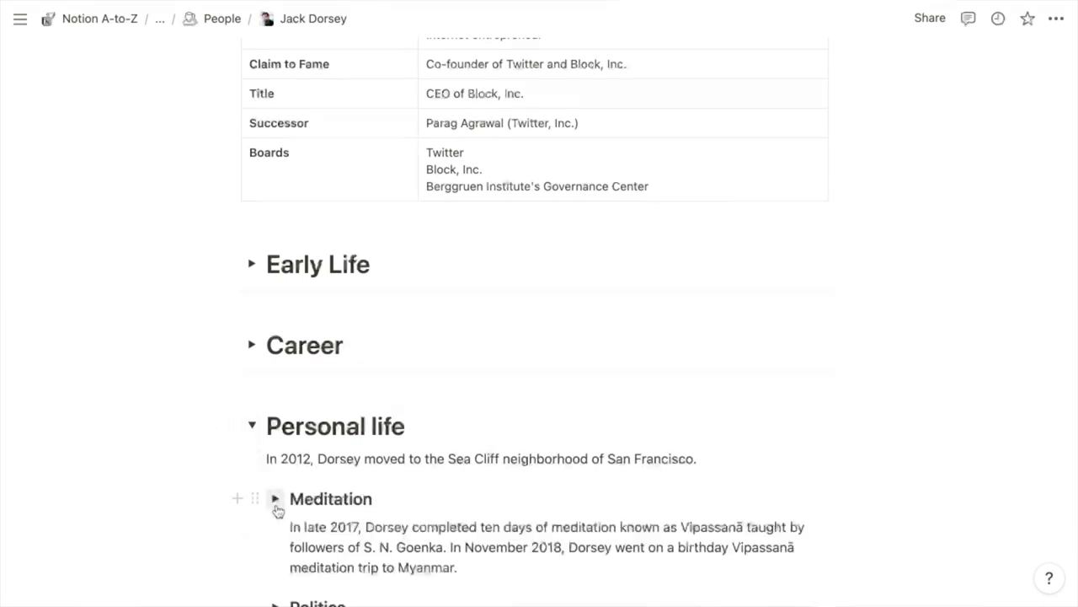
# Expand the Career toggle heading and its Twitter subsection, and read through the Twitter text and images.
pyautogui.click(252, 346)
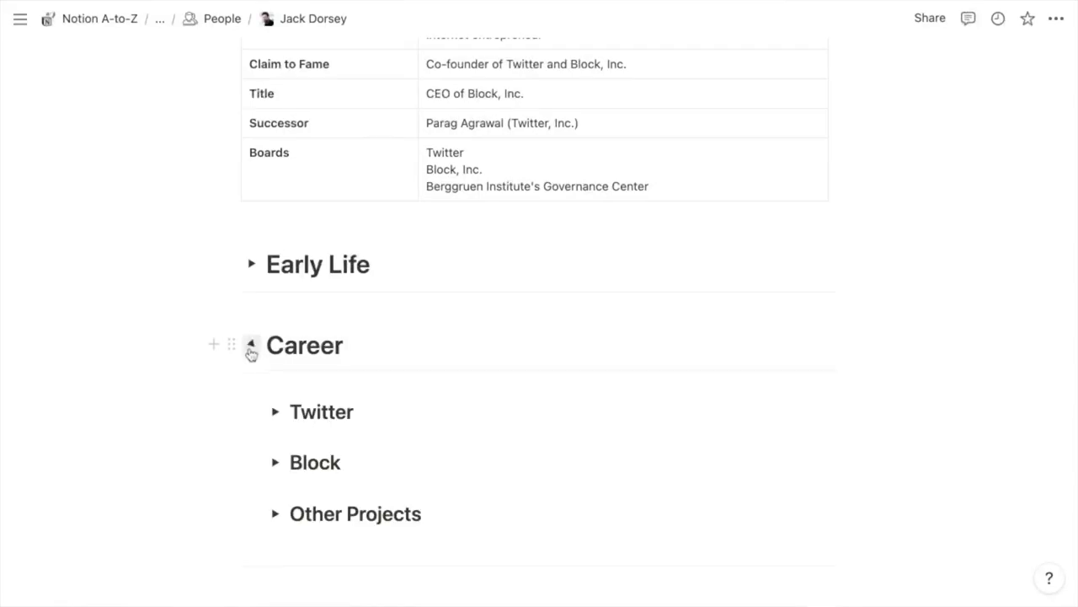
pyautogui.click(275, 413)
pyautogui.scroll(-5, 276, 409)
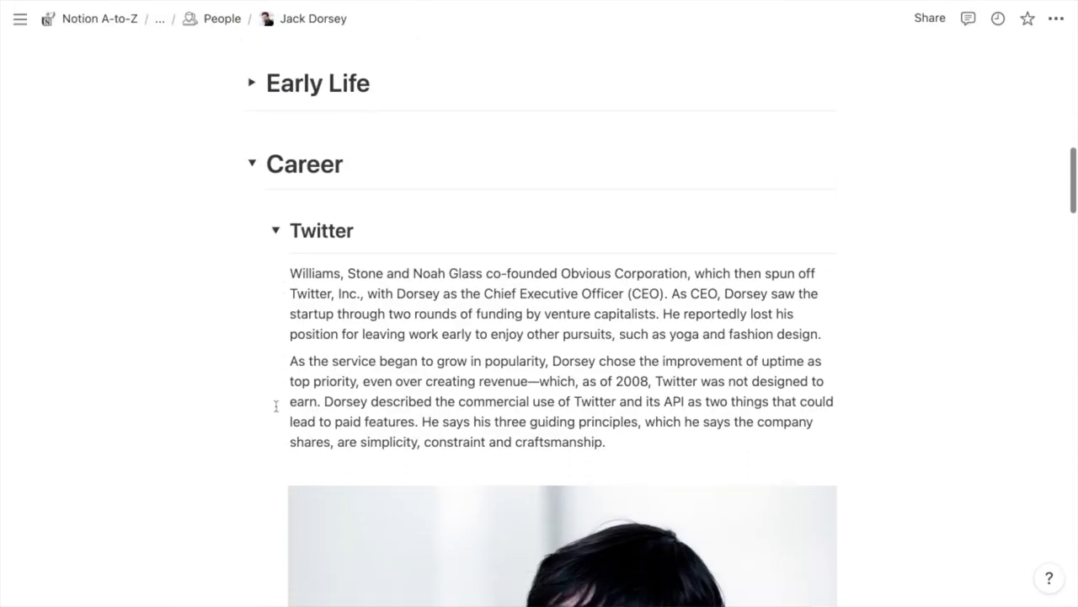
pyautogui.scroll(-4, 276, 406)
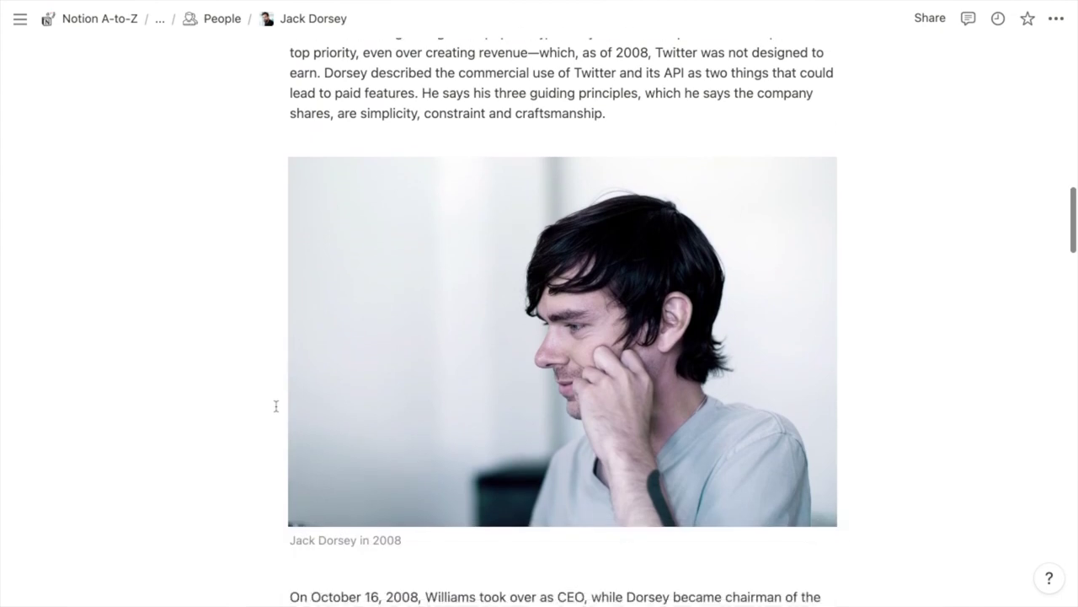
pyautogui.scroll(-5, 275, 406)
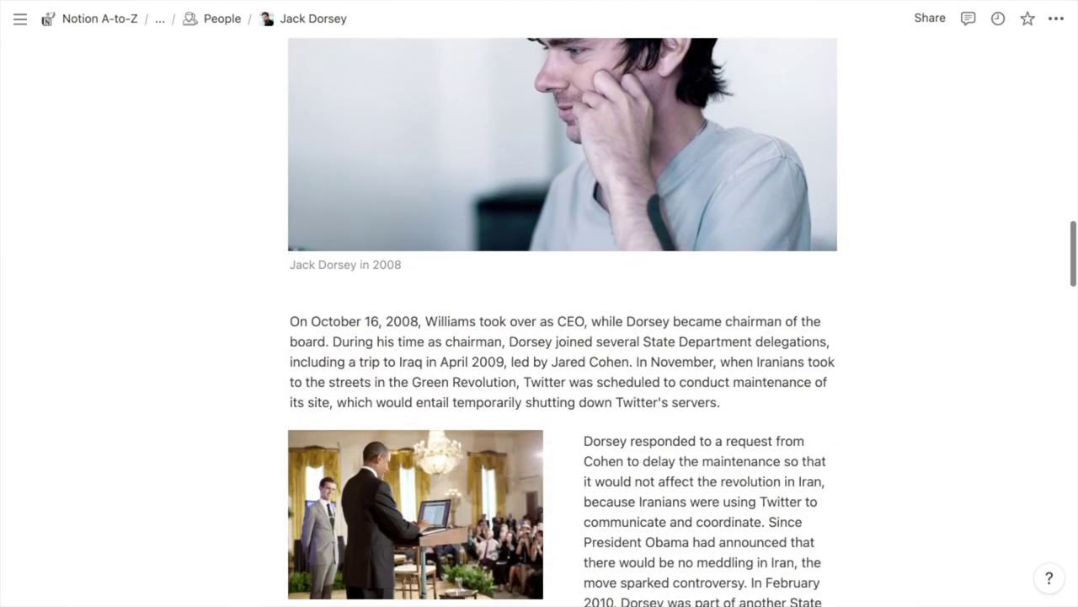
pyautogui.scroll(-5, 275, 406)
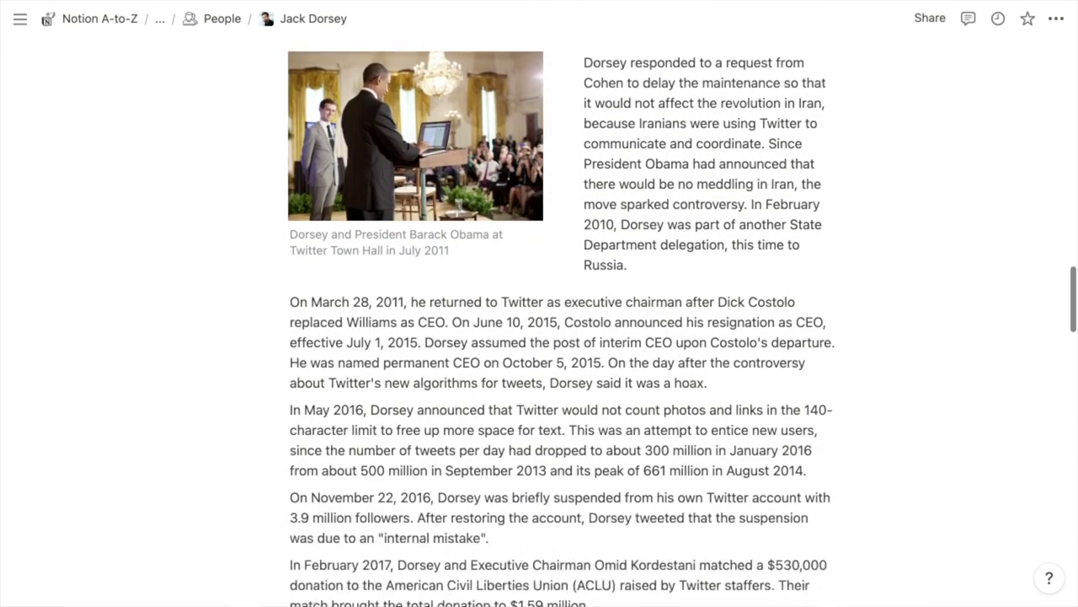
pyautogui.scroll(-3, 563, 321)
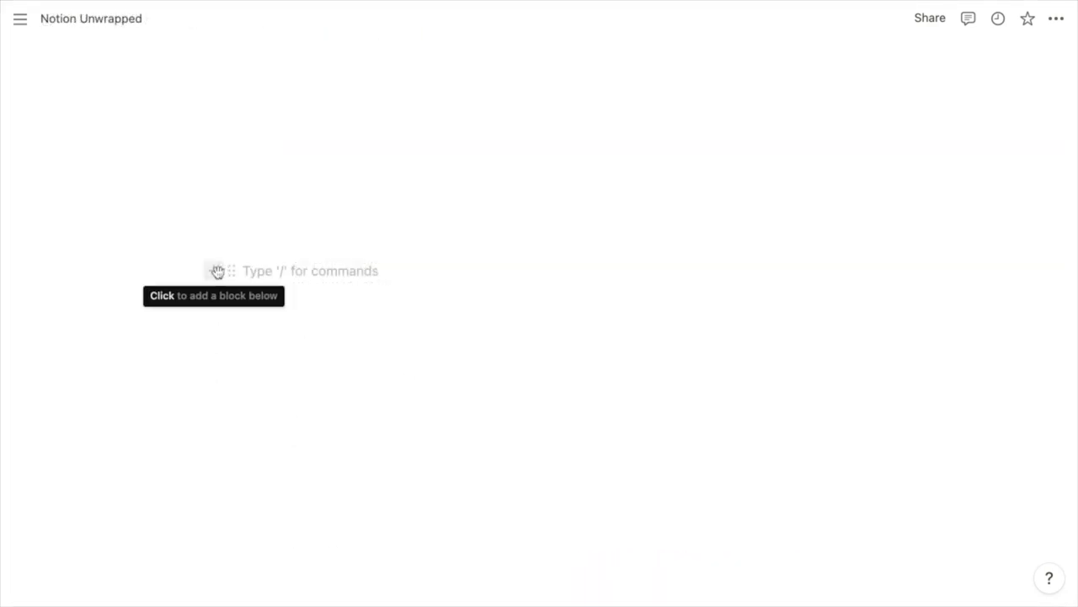
pyautogui.click(215, 271)
pyautogui.scroll(-1, 317, 424)
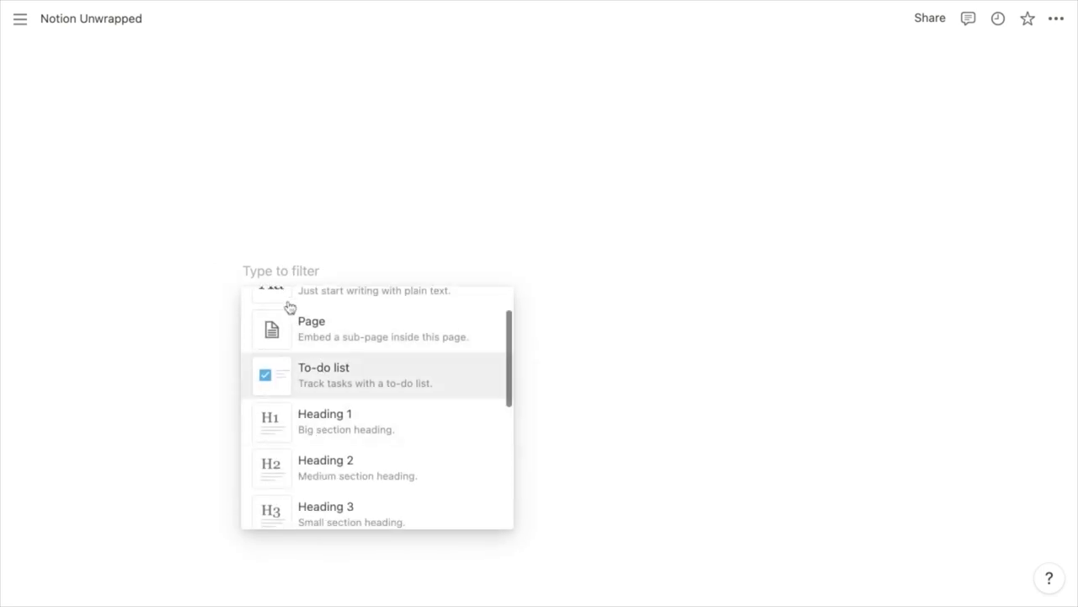
pyautogui.press('Escape')
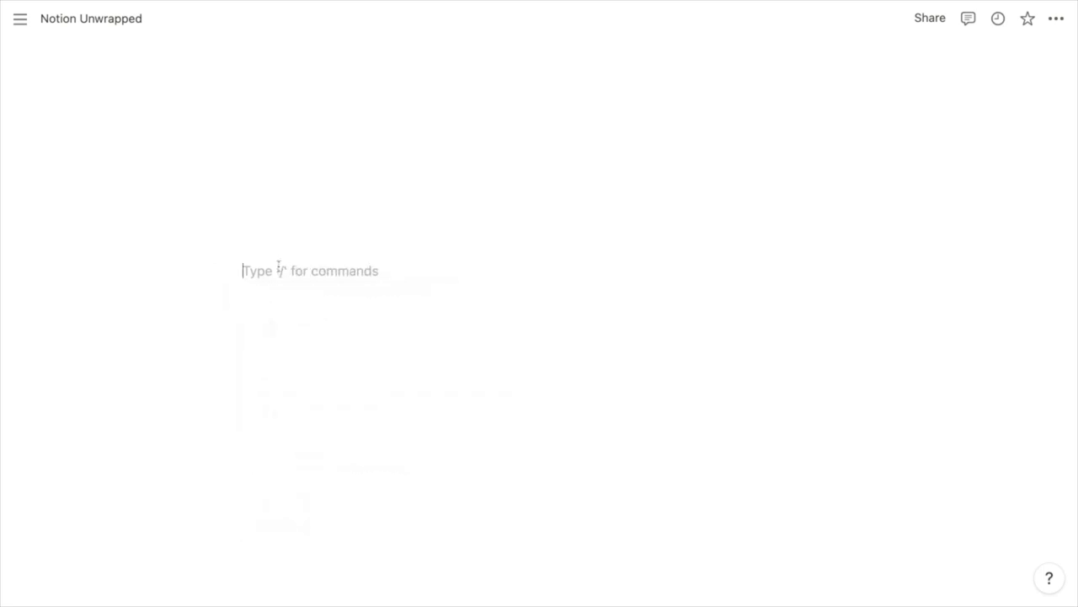
# Search the insertable blocks for "toggle" on the empty line and go through the matching block types.
pyautogui.write('/')
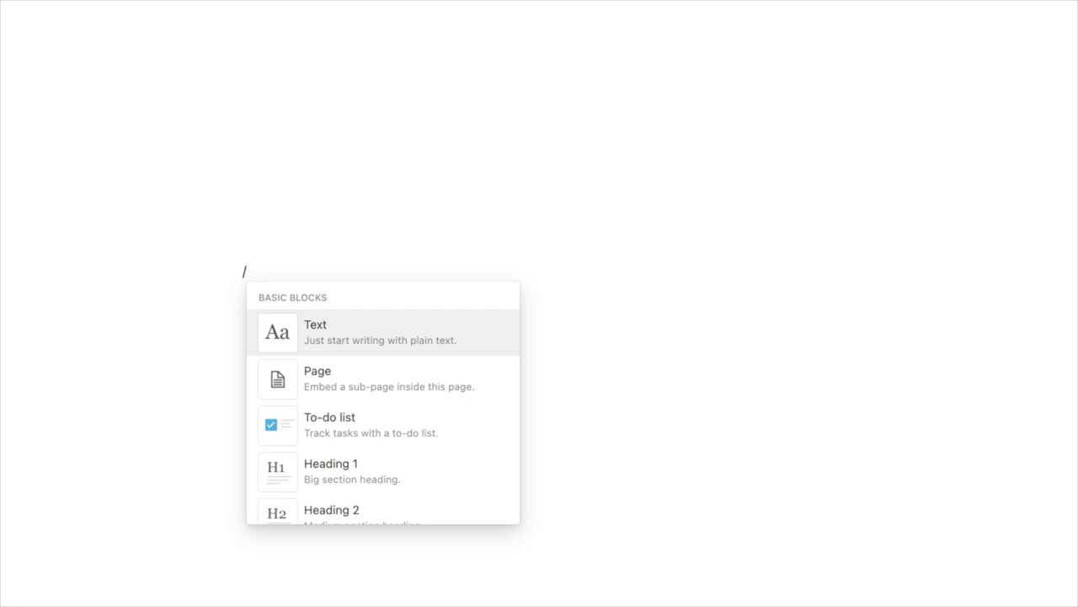
pyautogui.write('toggle')
pyautogui.press('Down')
pyautogui.press('Down')
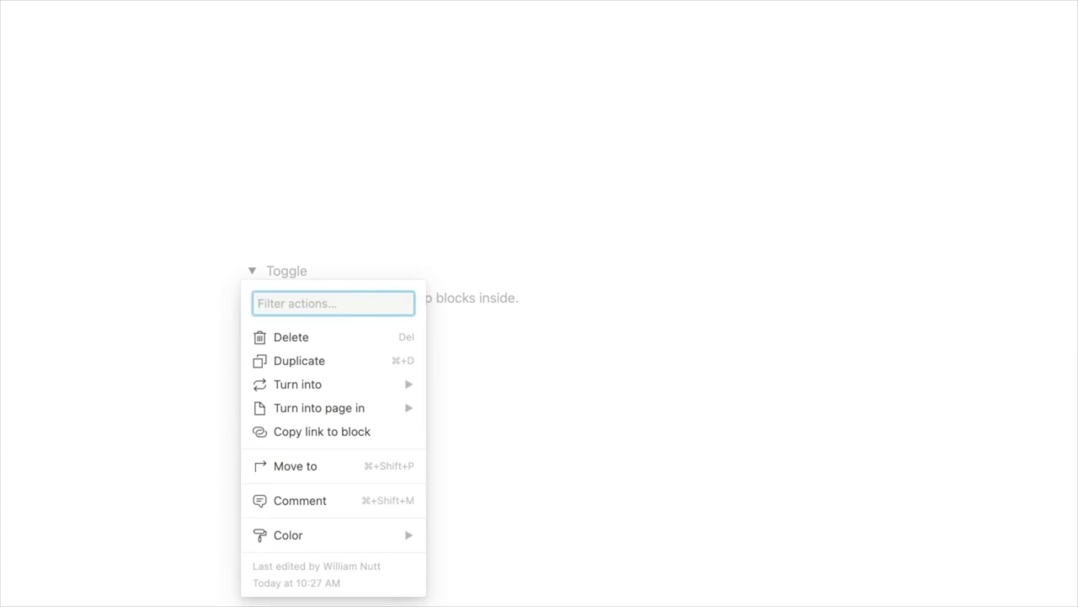
# Turn the empty toggle list block into a Toggle heading 2.
pyautogui.write('toggle')
pyautogui.press('Down')
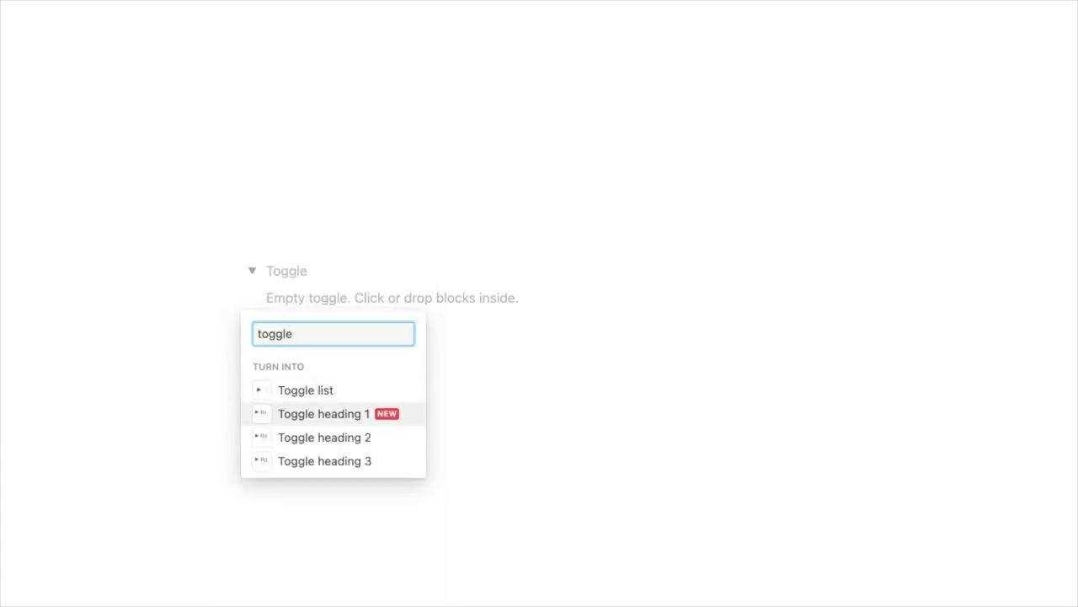
pyautogui.press('Down')
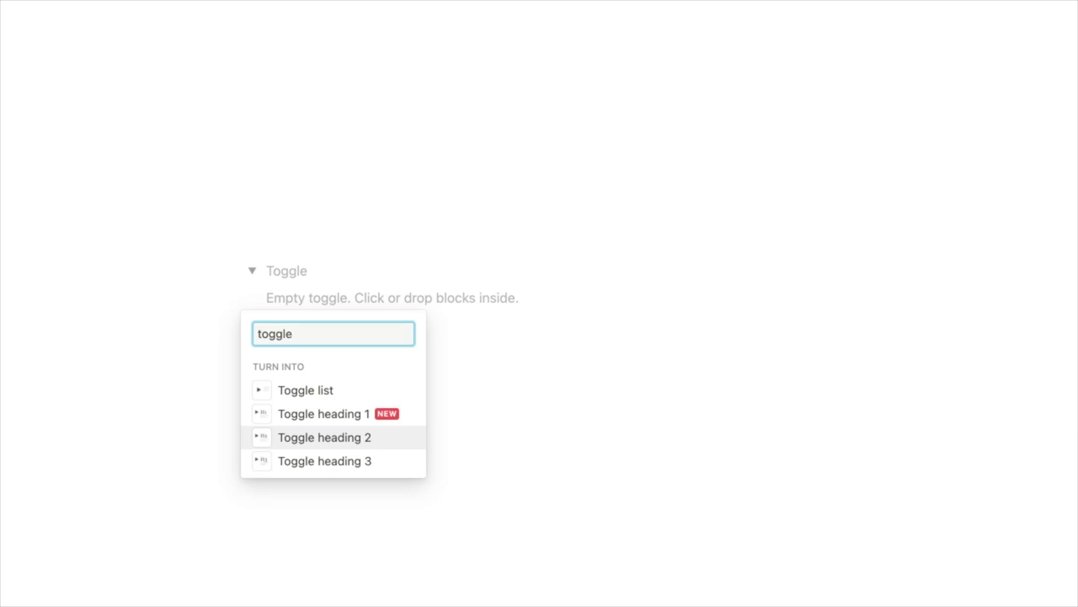
pyautogui.press('Return')
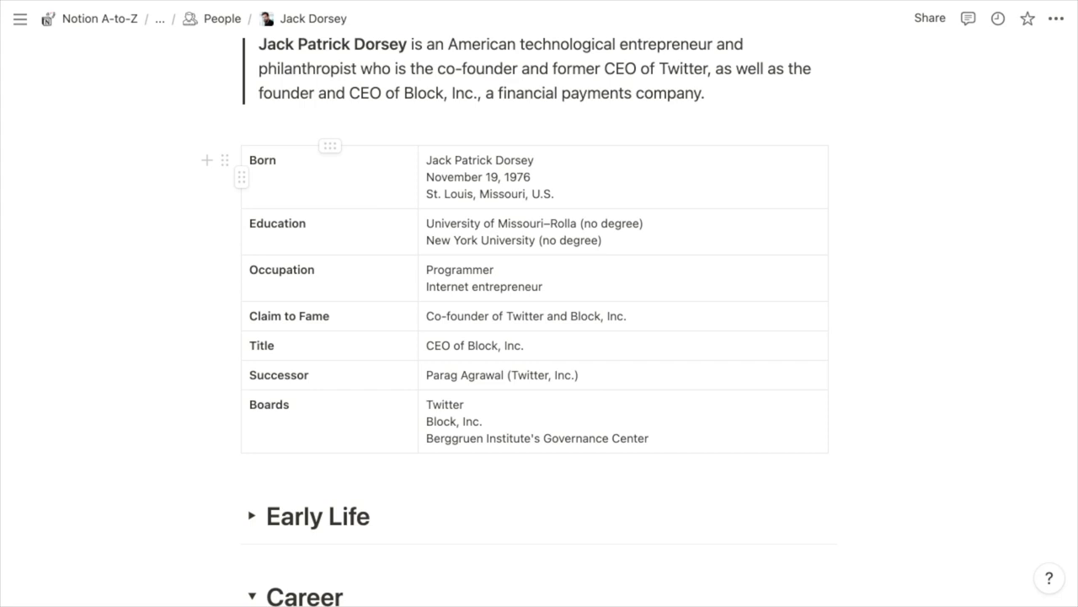
# Give the first column of the biography table a blue background.
pyautogui.click(331, 146)
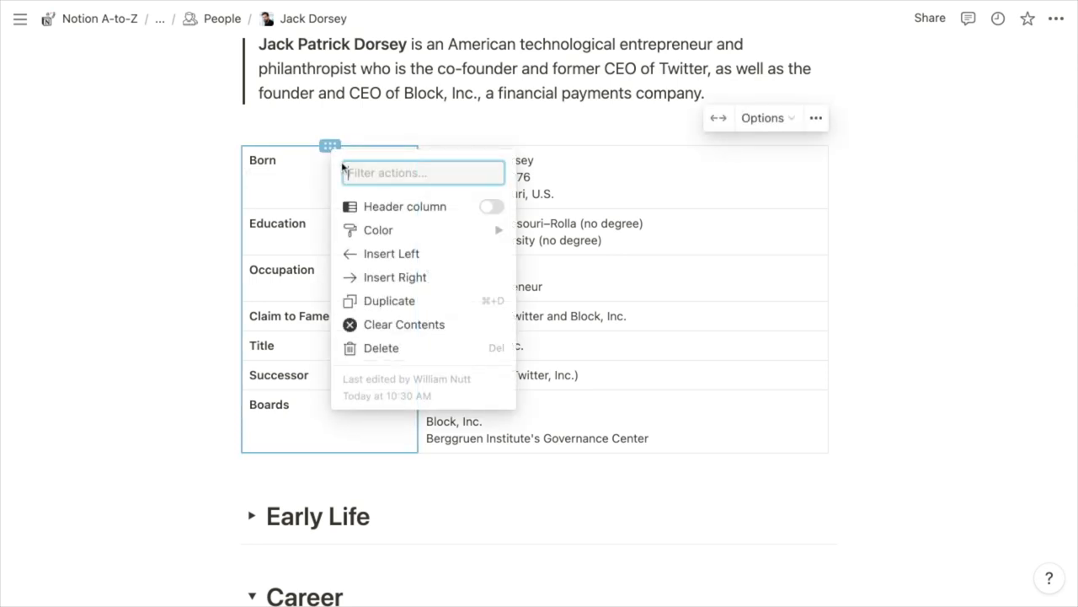
pyautogui.moveTo(379, 231)
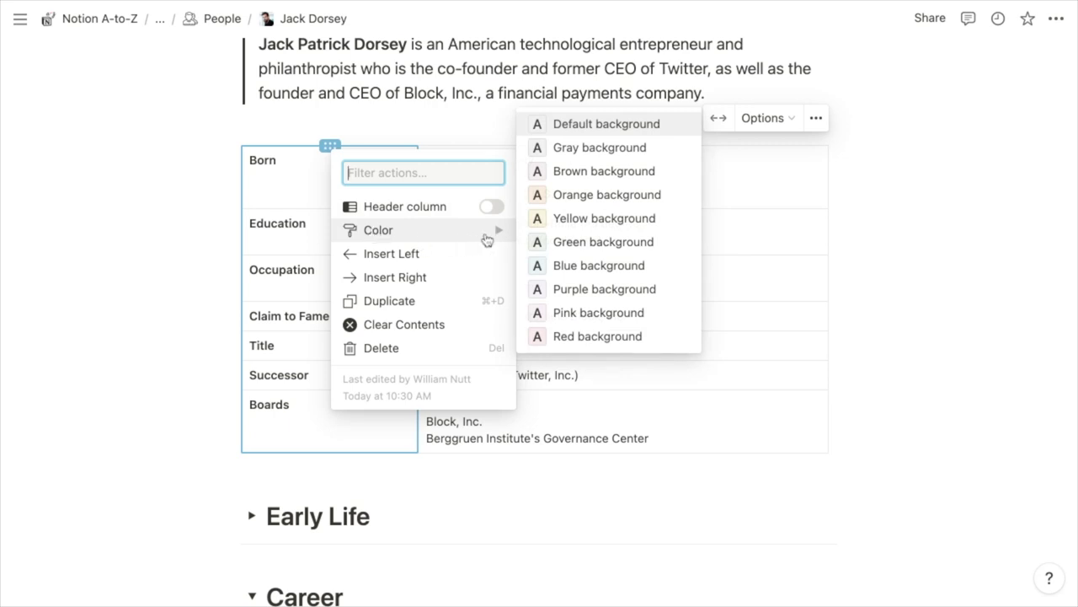
pyautogui.click(563, 266)
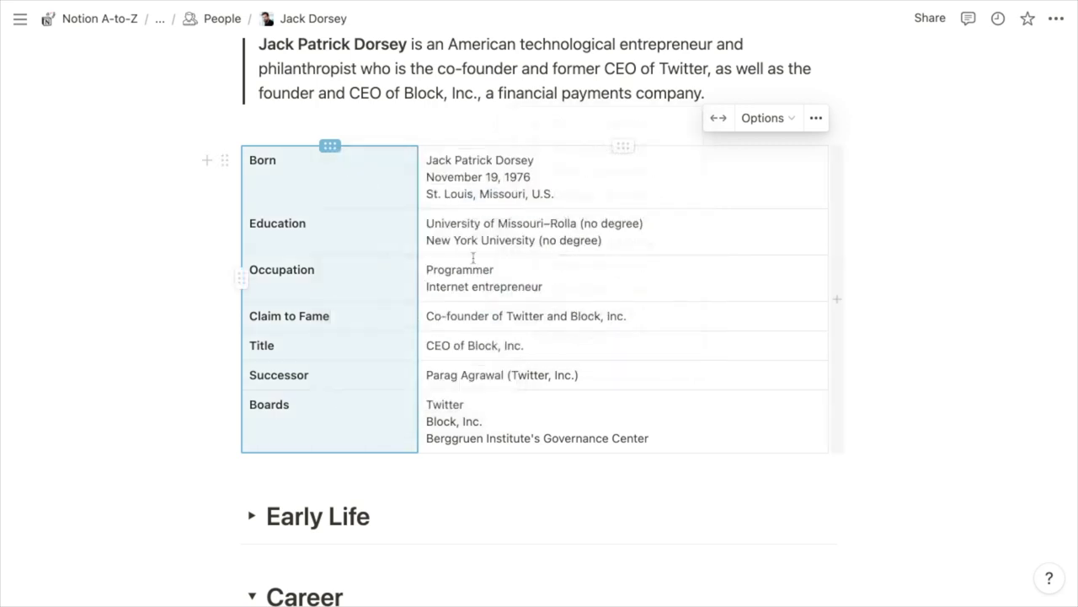
# Give the Occupation row of the biography table a yellow background.
pyautogui.click(242, 278)
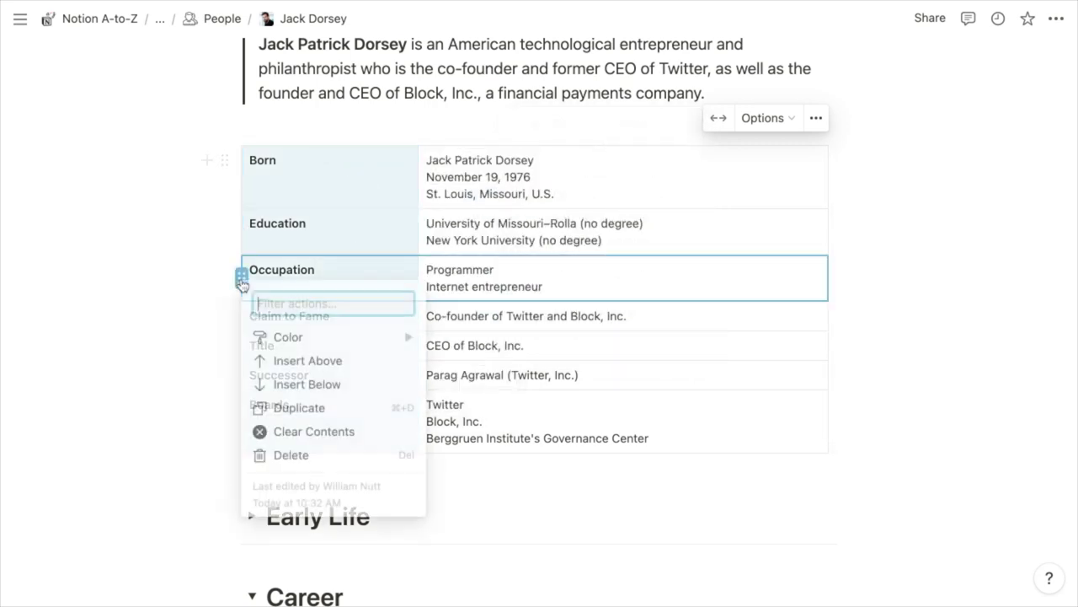
pyautogui.moveTo(278, 337)
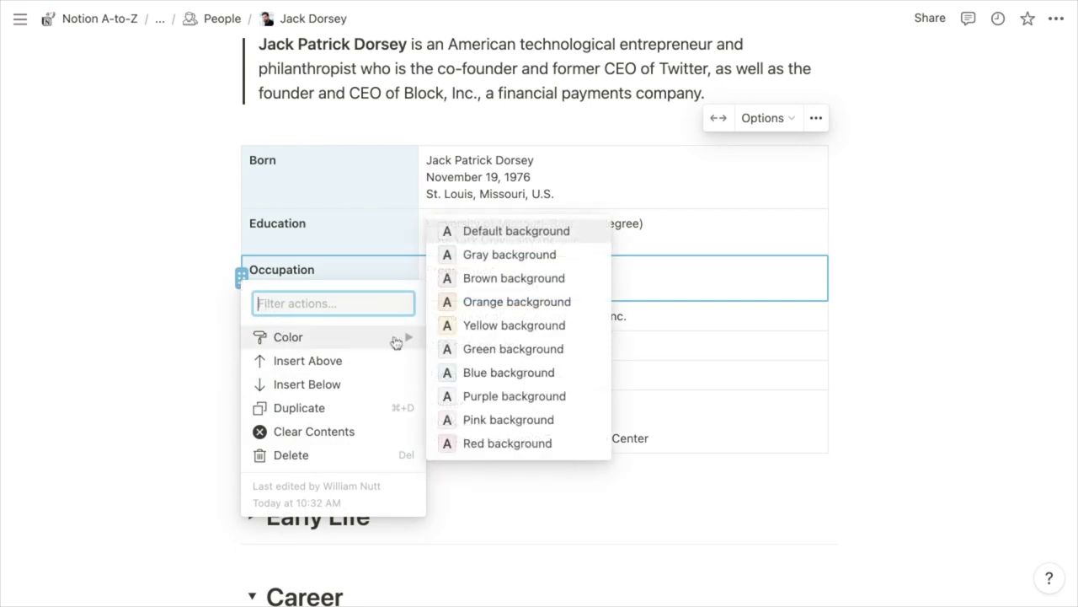
pyautogui.click(514, 326)
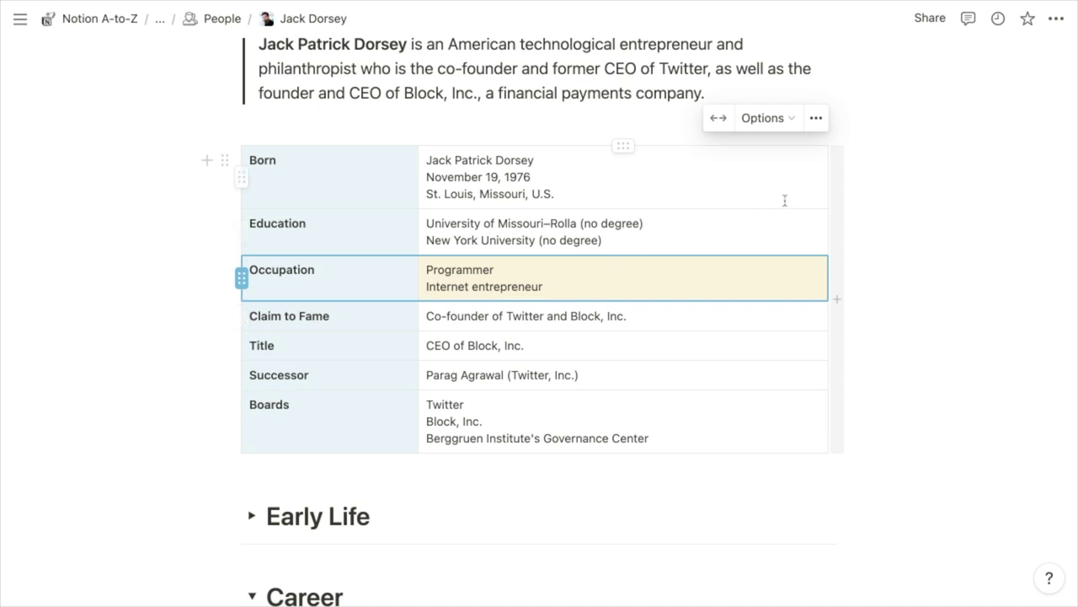
# Fit the width of the biography table's second column to its contents.
pyautogui.doubleClick(828, 185)
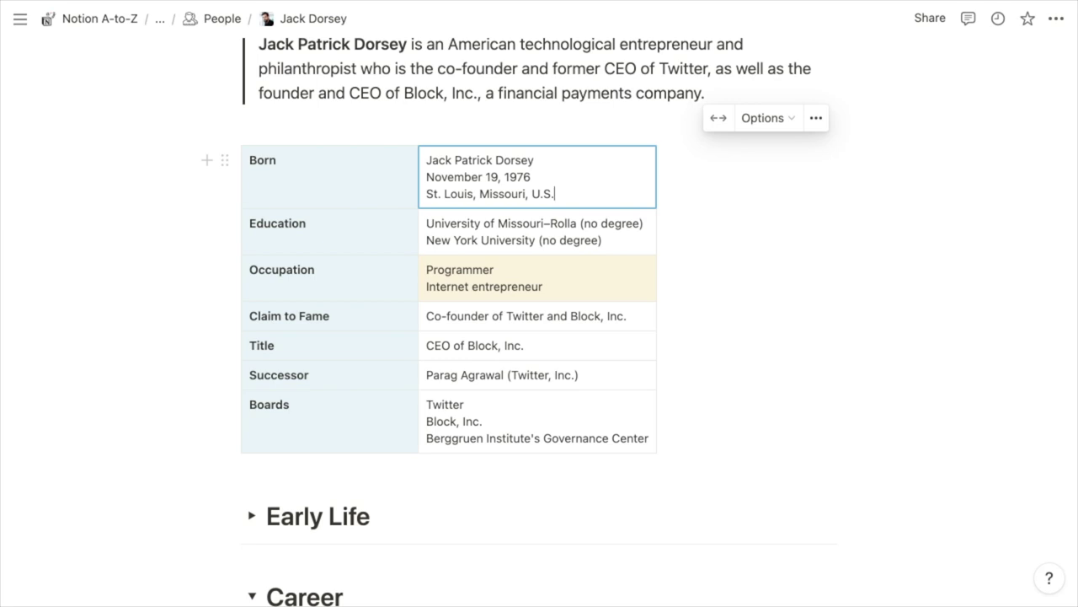
pyautogui.press('Down')
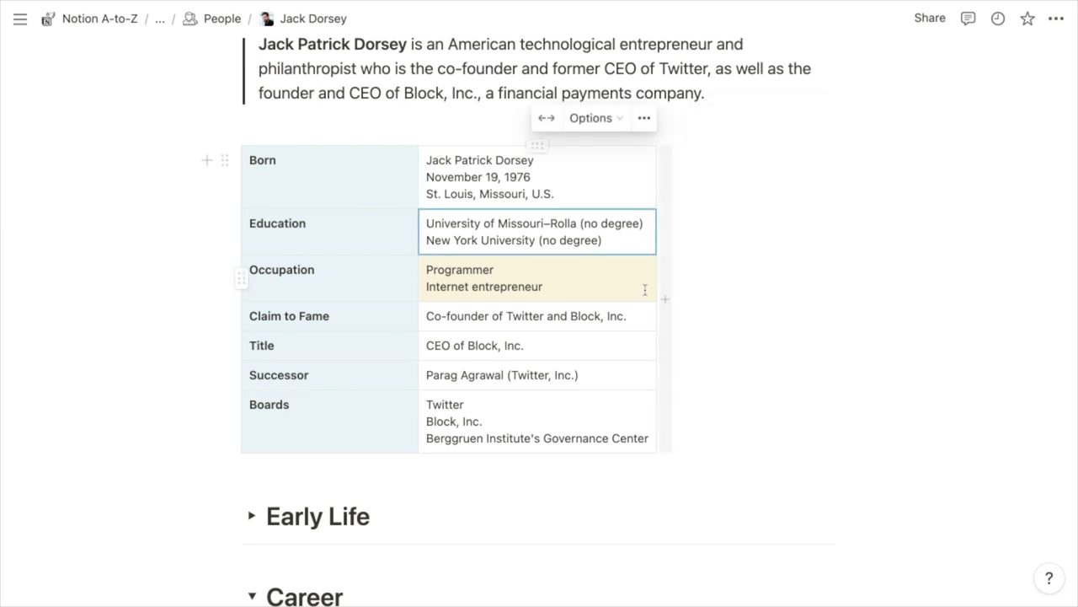
pyautogui.click(304, 26)
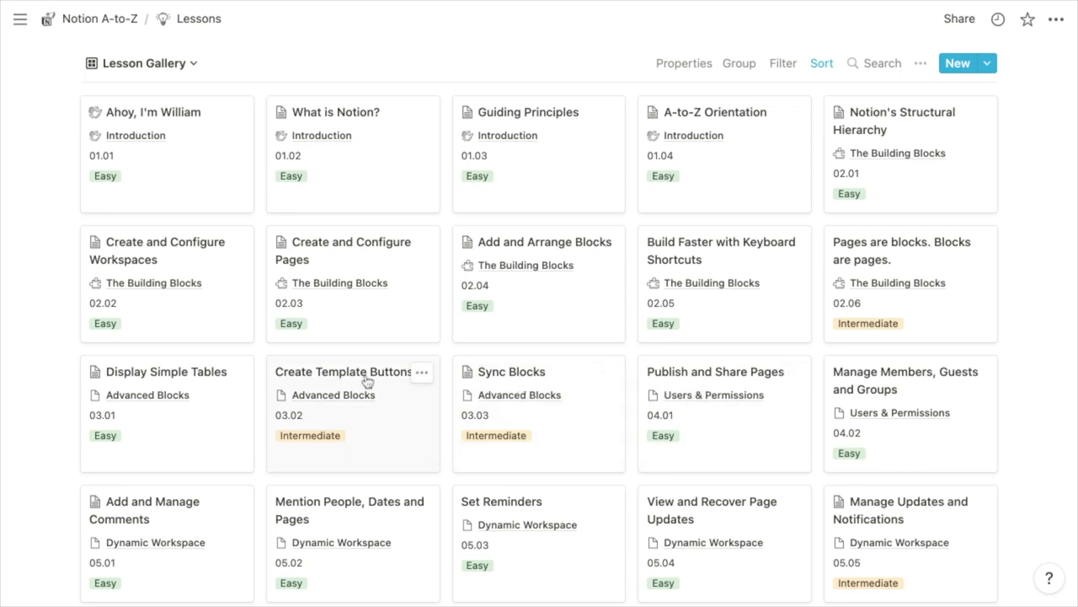
# Look through all the lesson cards in the Lesson Gallery and return to the start of the page.
pyautogui.scroll(-10, 368, 381)
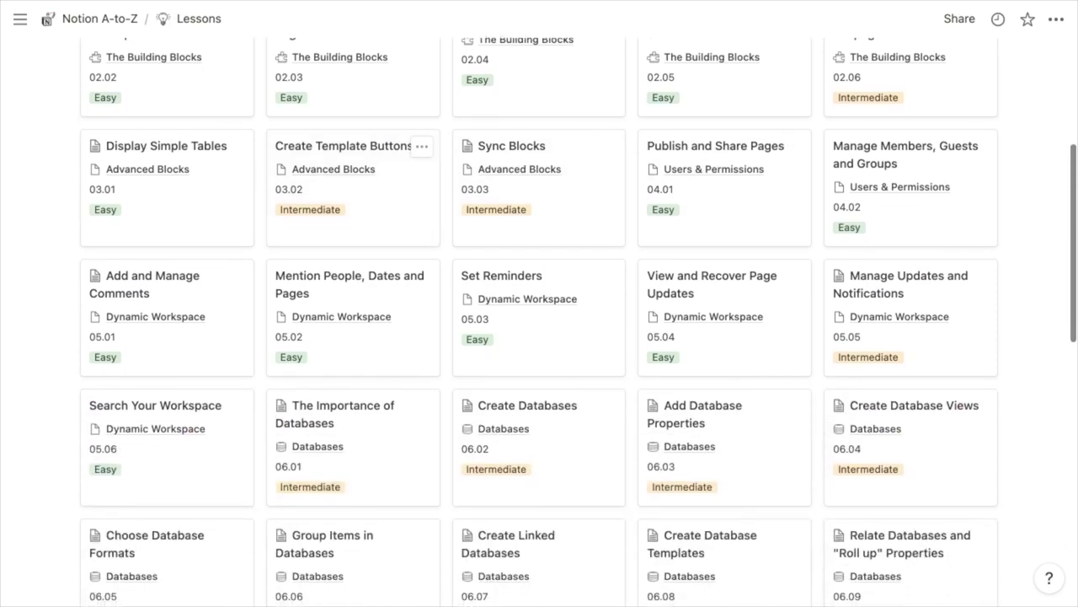
pyautogui.scroll(-9, 578, 322)
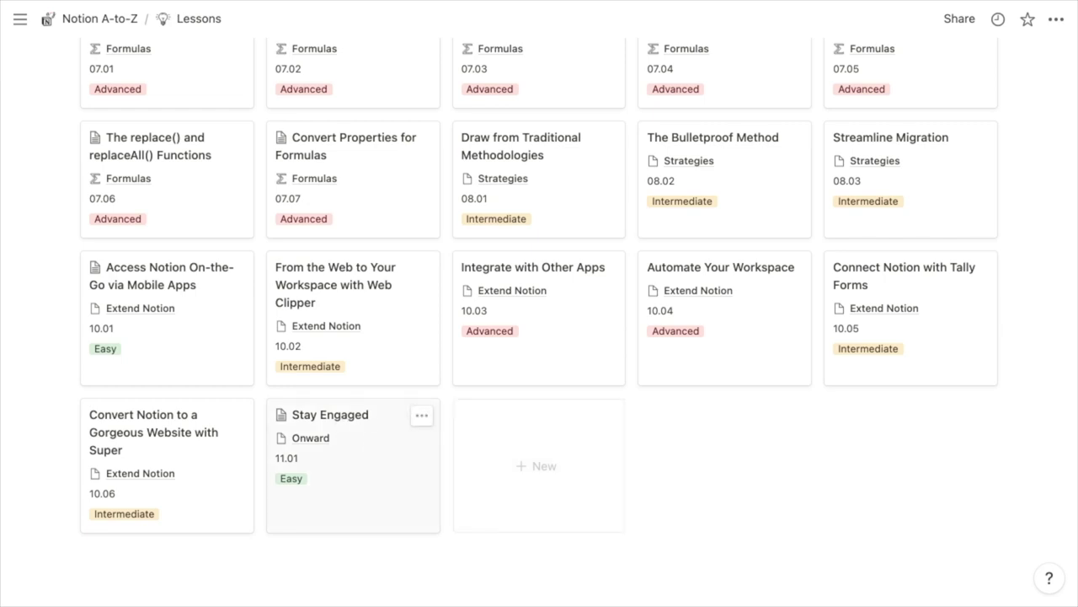
pyautogui.scroll(15, 539, 320)
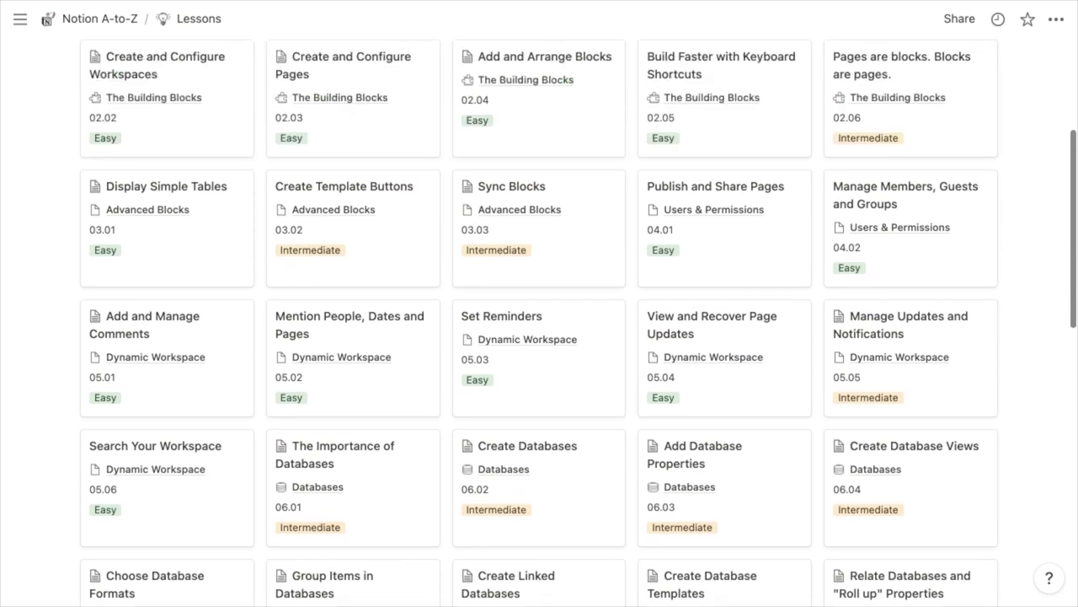
pyautogui.scroll(5, 540, 320)
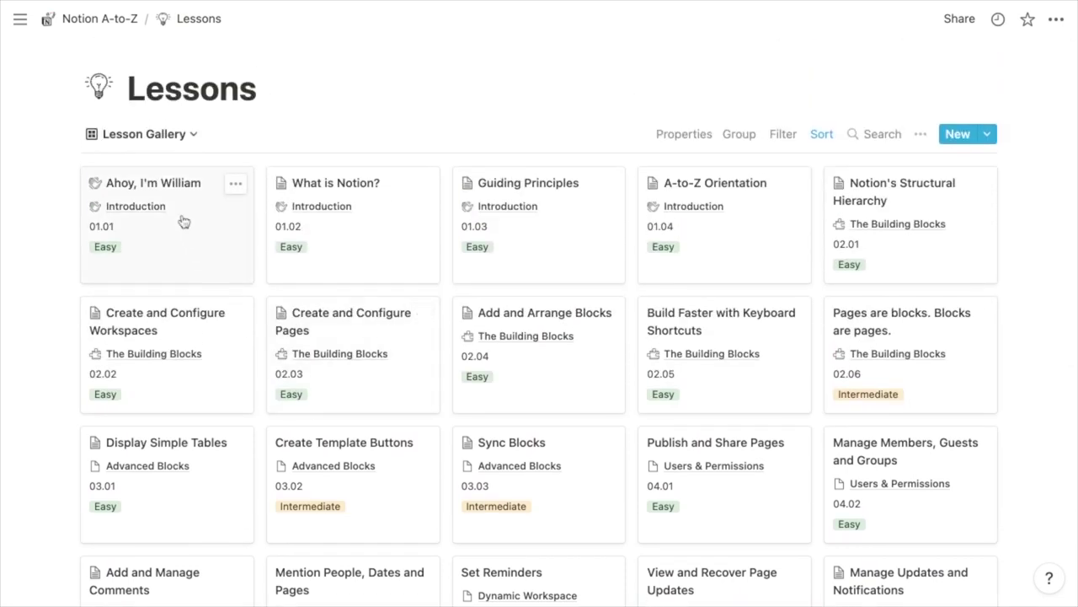
# Search the views of the Lessons database for "by chapter".
pyautogui.click(152, 137)
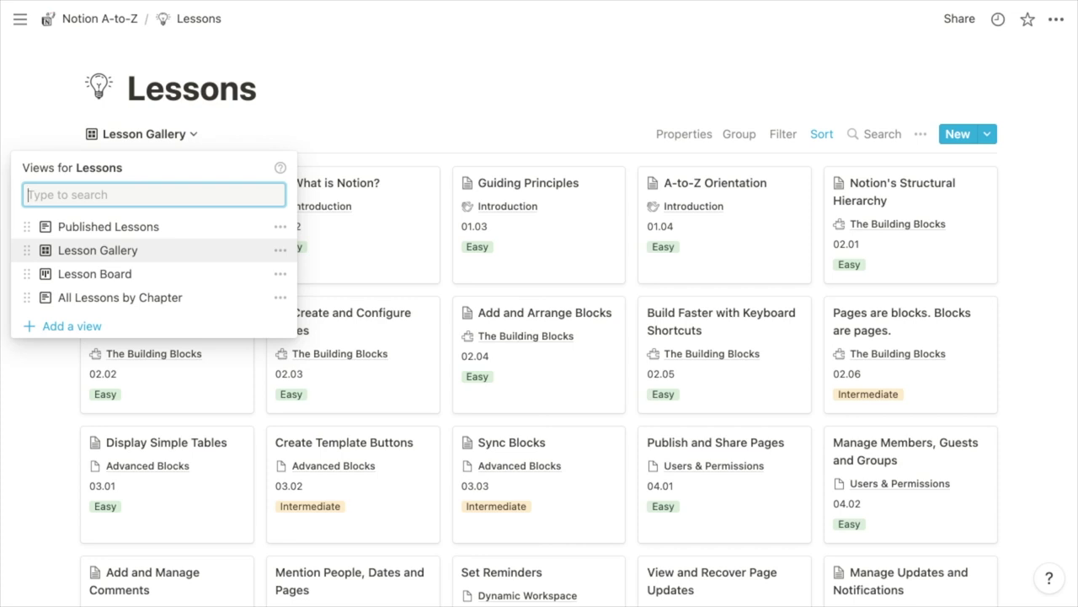
pyautogui.write('by c')
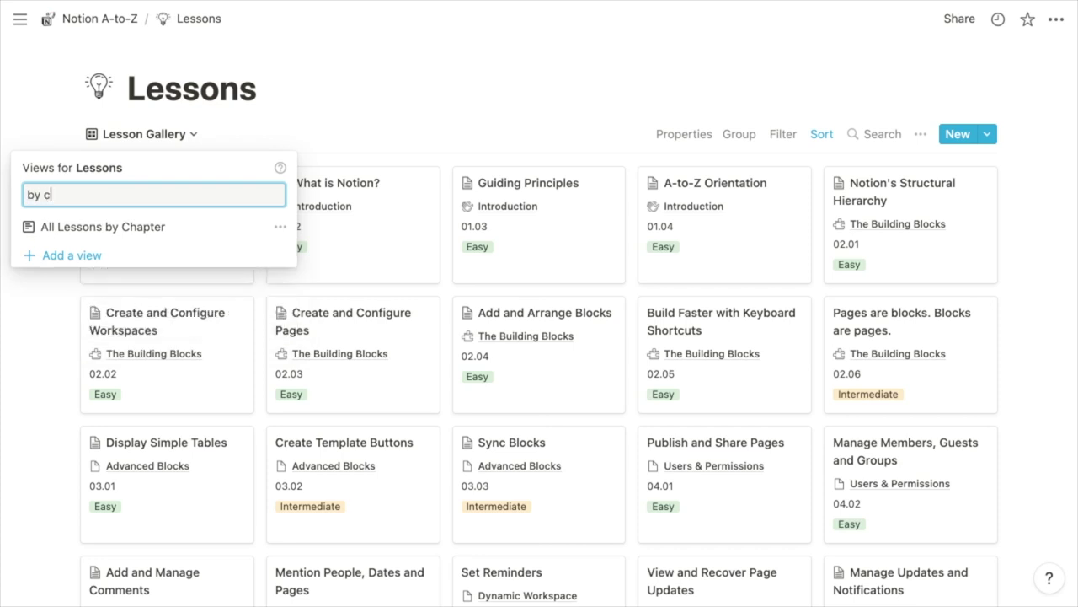
pyautogui.write('hapter')
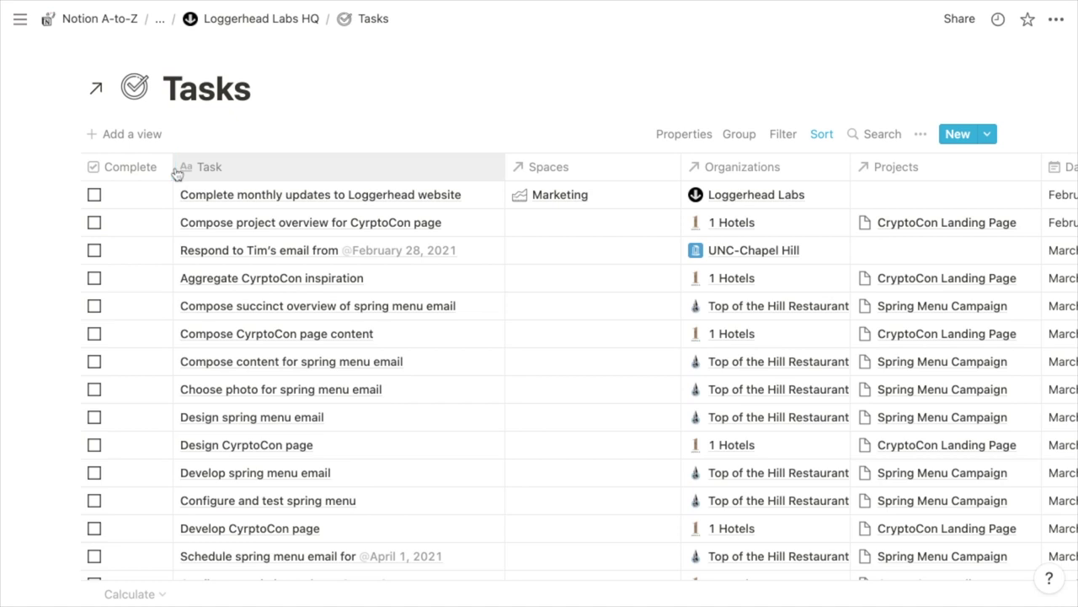
# Narrow the Complete column of the Tasks table until it only fits the checkboxes.
pyautogui.moveTo(173, 167)
pyautogui.mouseDown()
pyautogui.moveTo(117, 167)
pyautogui.moveTo(166, 167)
pyautogui.mouseUp()
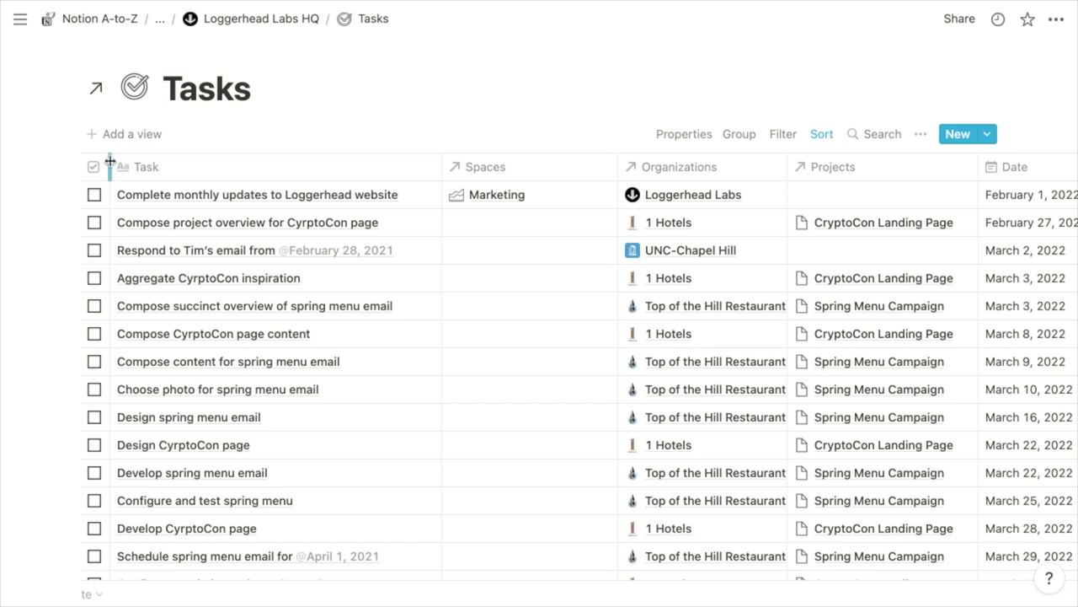
pyautogui.moveTo(107, 166)
pyautogui.mouseDown()
pyautogui.moveTo(178, 161)
pyautogui.moveTo(110, 161)
pyautogui.mouseUp()
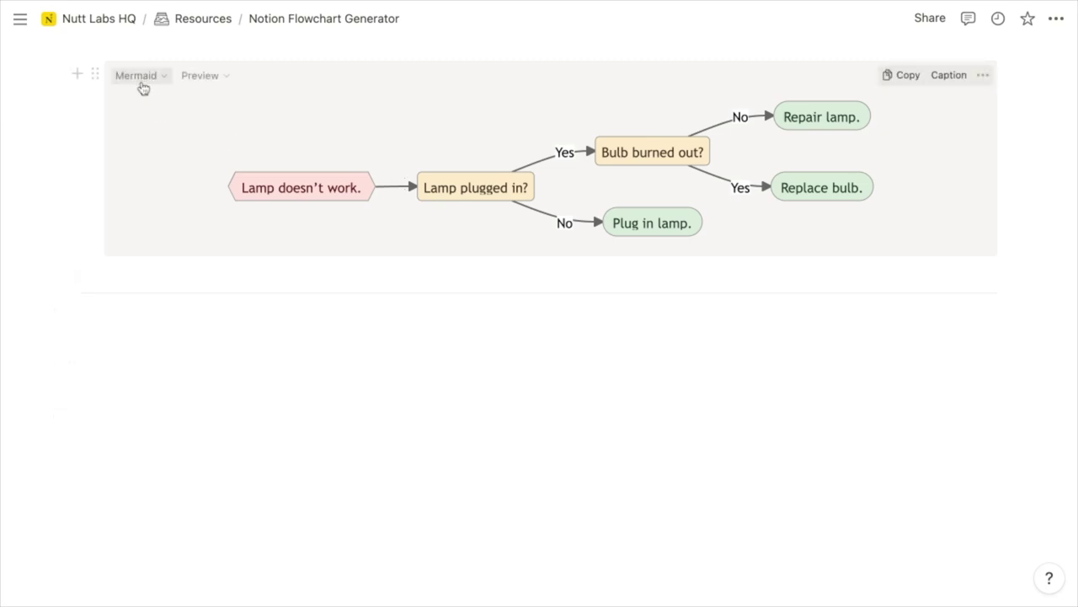
# Check the language options of the Mermaid flowchart block and set the block to show in Split view.
pyautogui.click(142, 79)
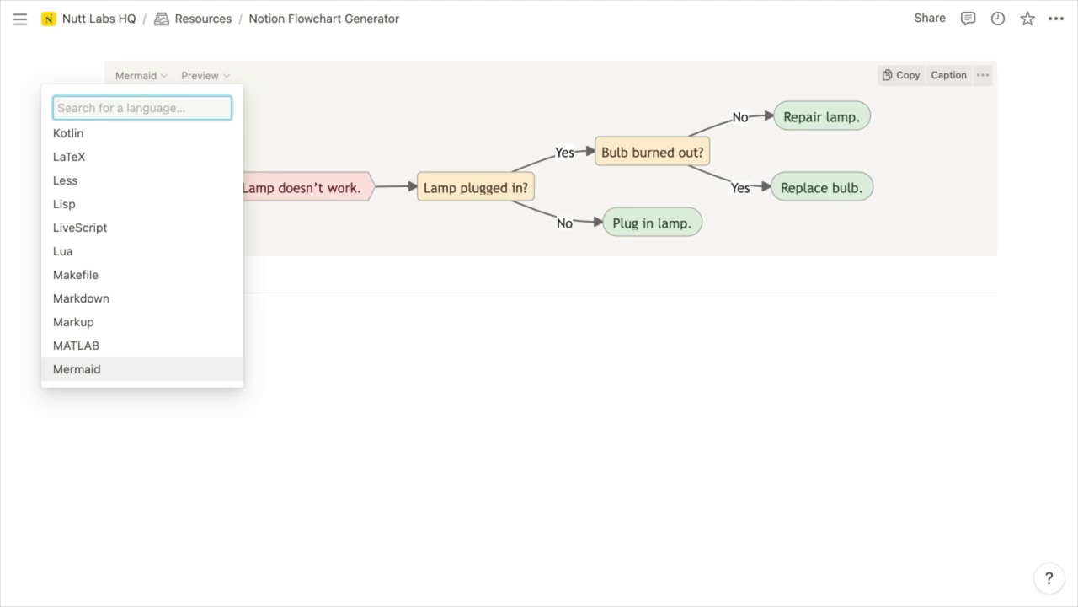
pyautogui.click(291, 77)
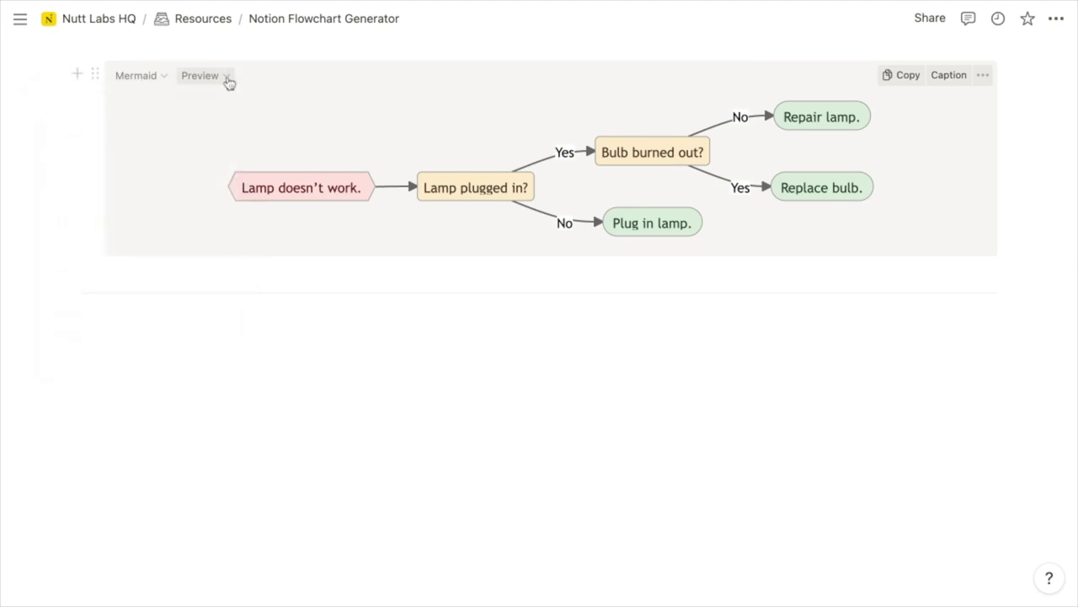
pyautogui.click(218, 78)
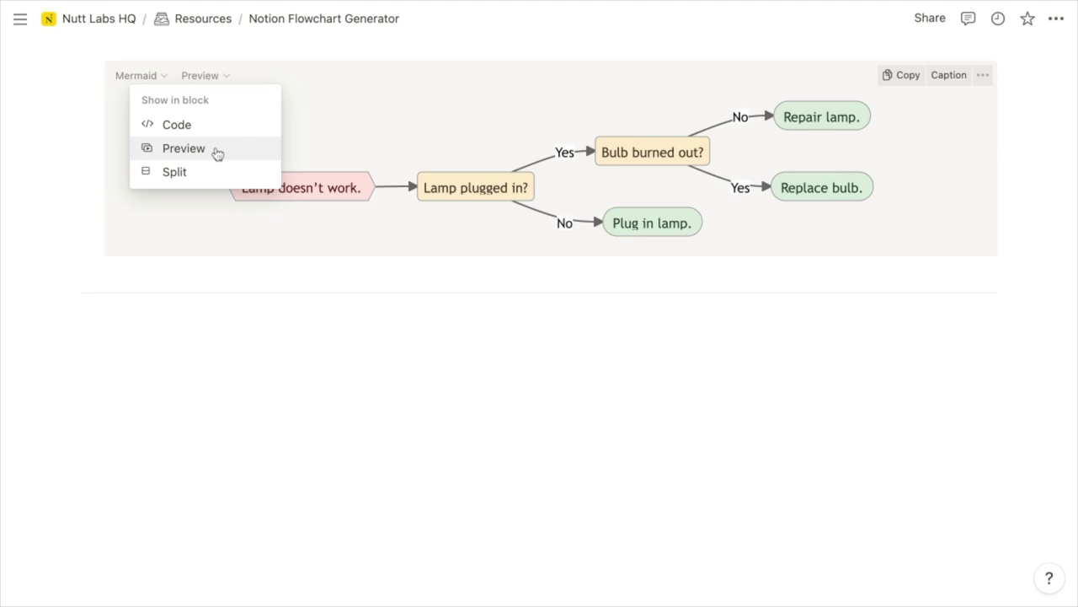
pyautogui.click(205, 172)
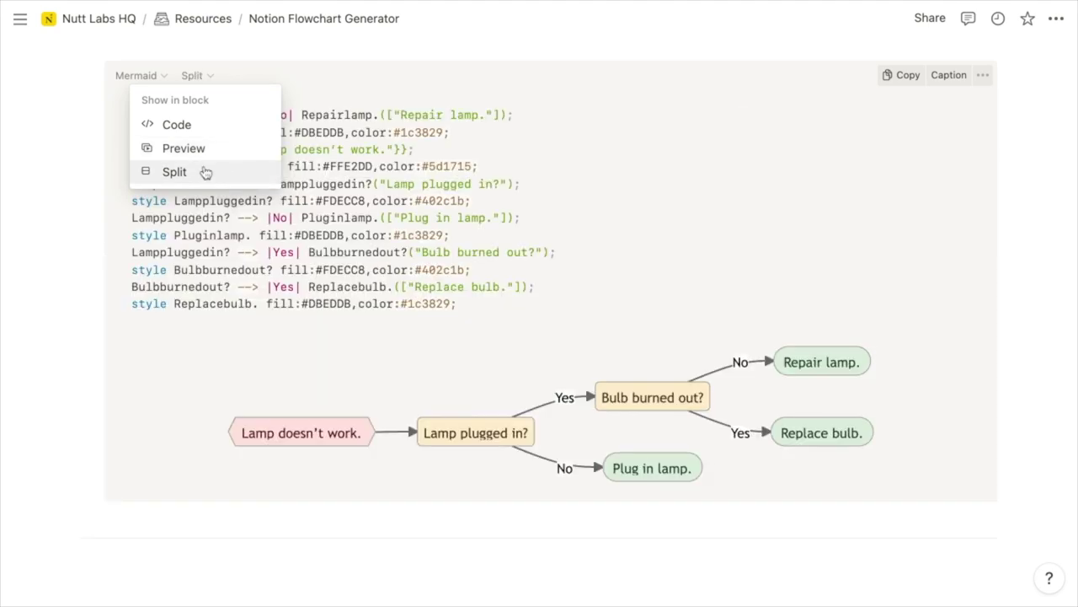
pyautogui.click(428, 183)
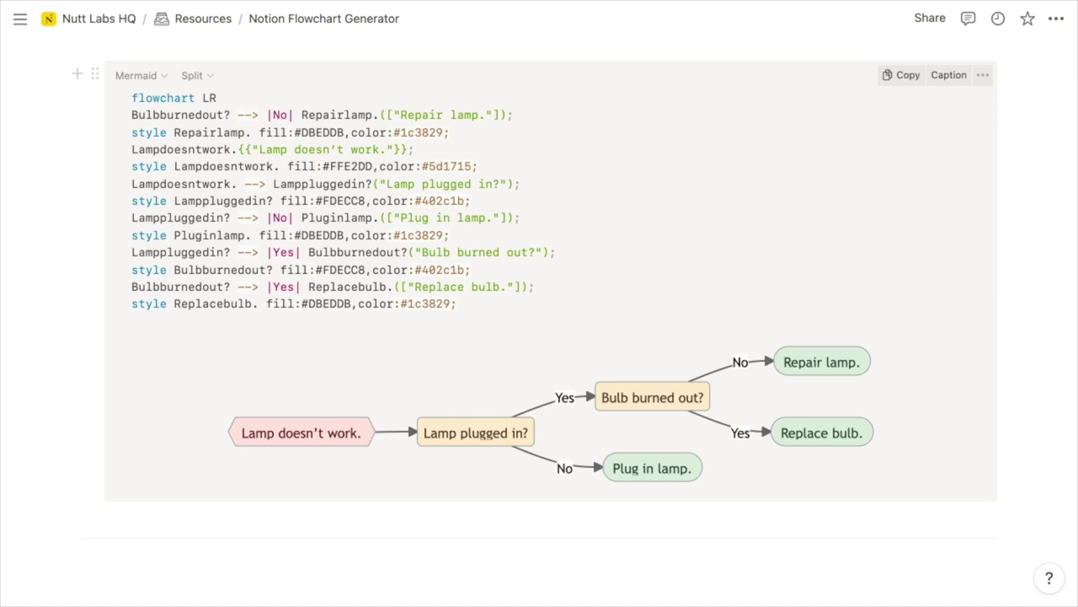
# Expand the Nodes Database and Flowcharts Database toggle headings and compare the Lamp Repair nodes with the Mermaid code block.
pyautogui.scroll(5, 540, 337)
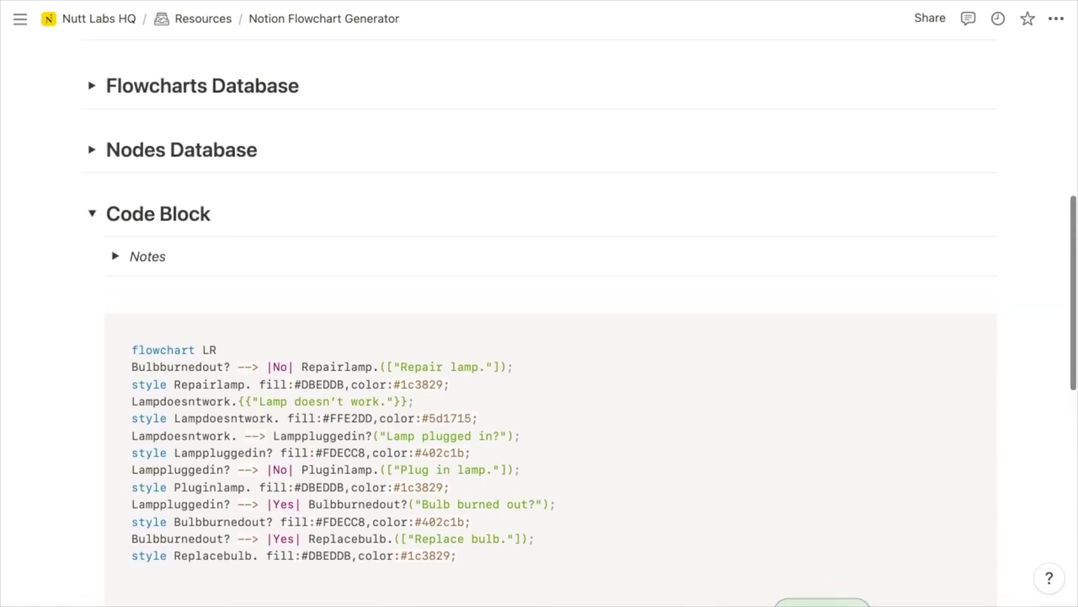
pyautogui.click(93, 176)
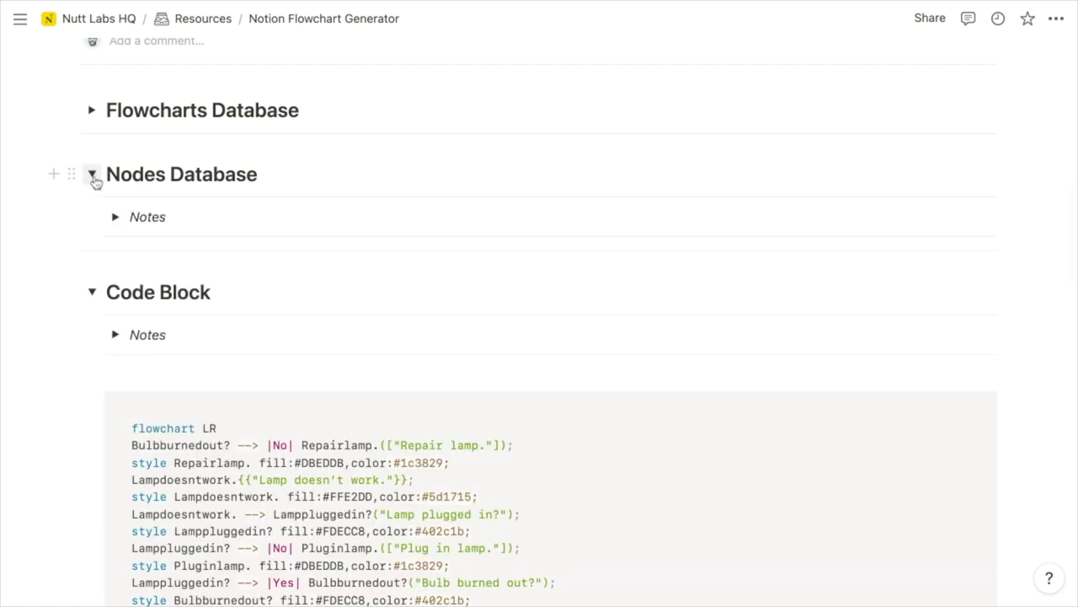
pyautogui.scroll(-2, 166, 292)
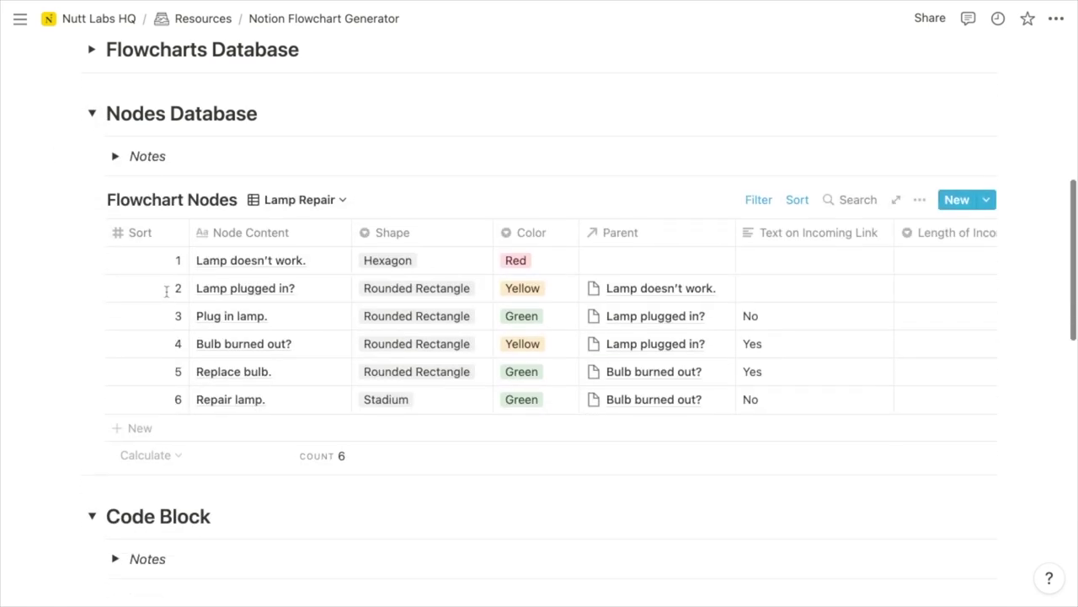
pyautogui.scroll(-3, 393, 320)
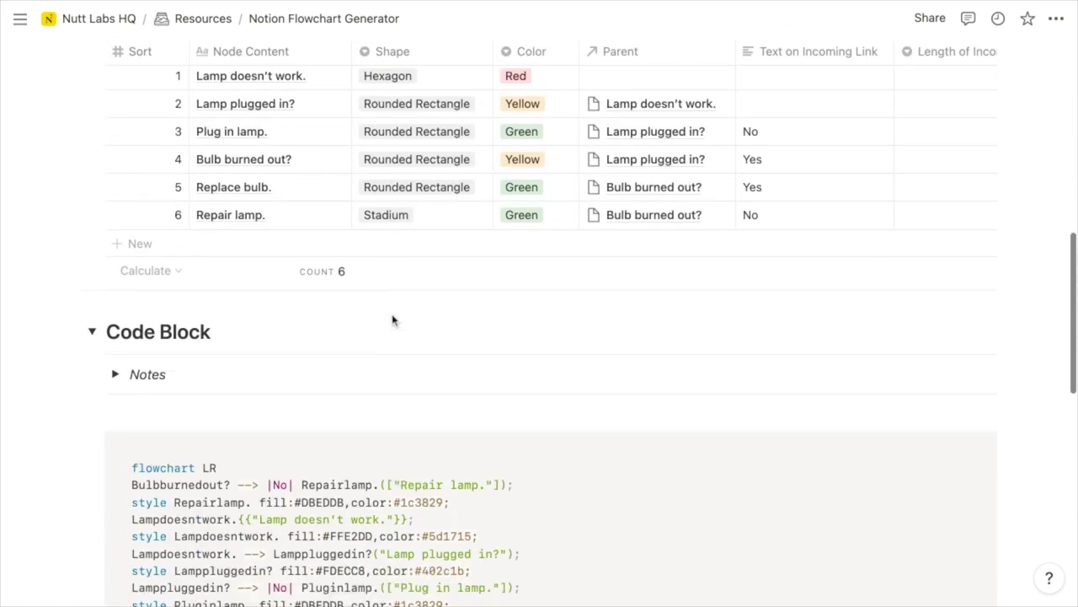
pyautogui.scroll(-5, 393, 320)
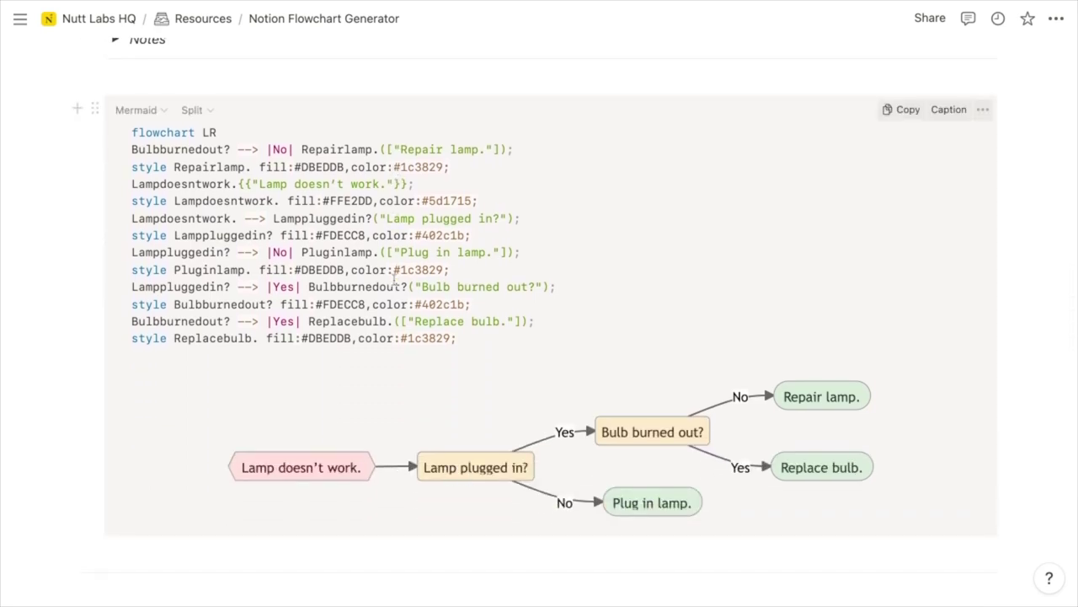
pyautogui.scroll(6, 391, 269)
pyautogui.scroll(2, 391, 270)
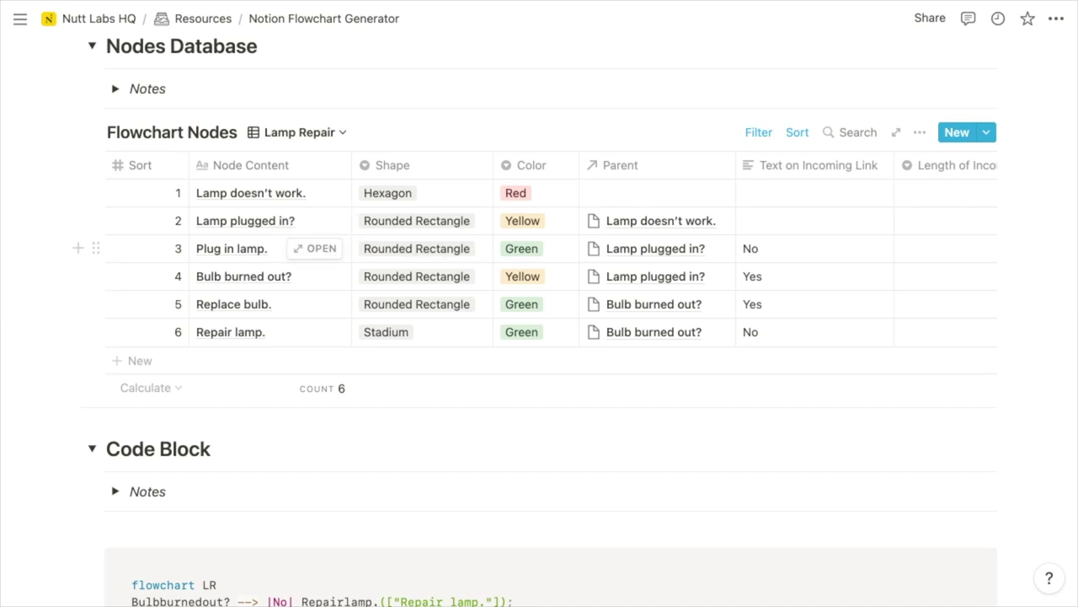
pyautogui.scroll(4, 110, 199)
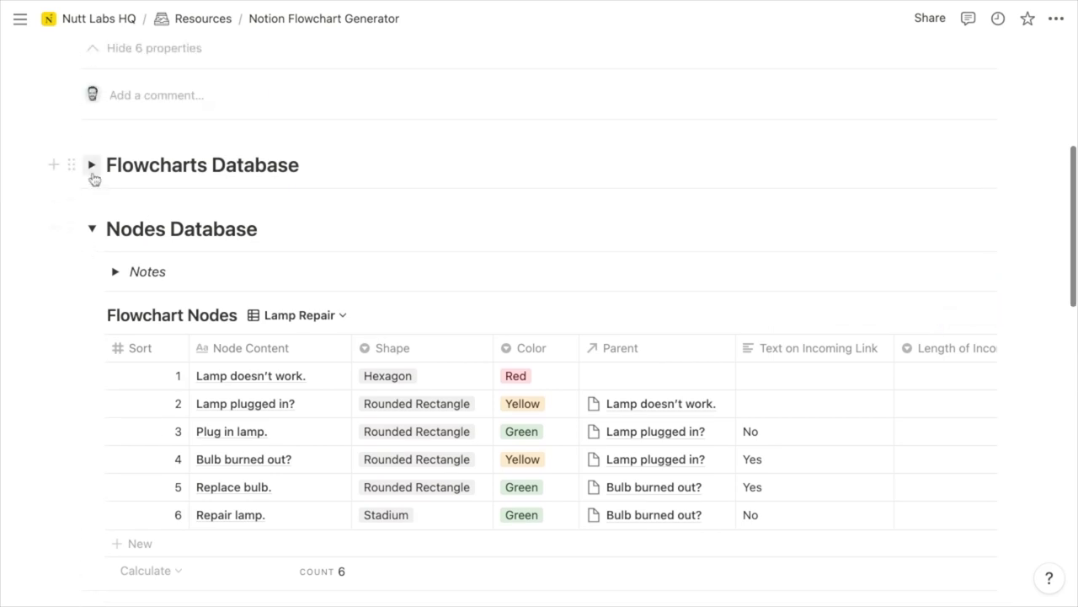
pyautogui.click(93, 172)
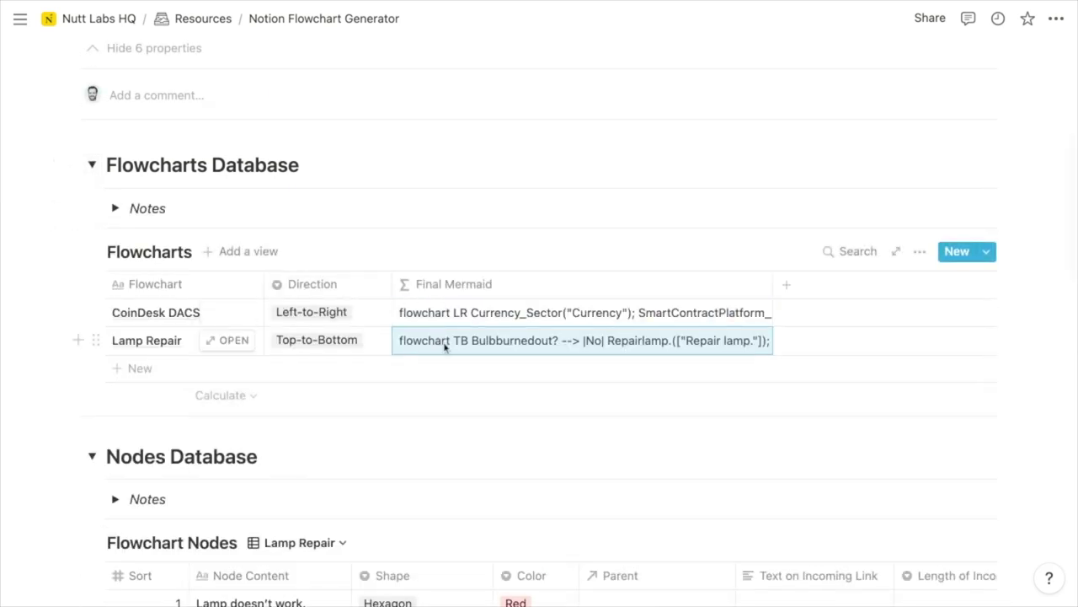
# Set the Mermaid code block in the Code Block section to show only the Preview.
pyautogui.scroll(-10, 444, 347)
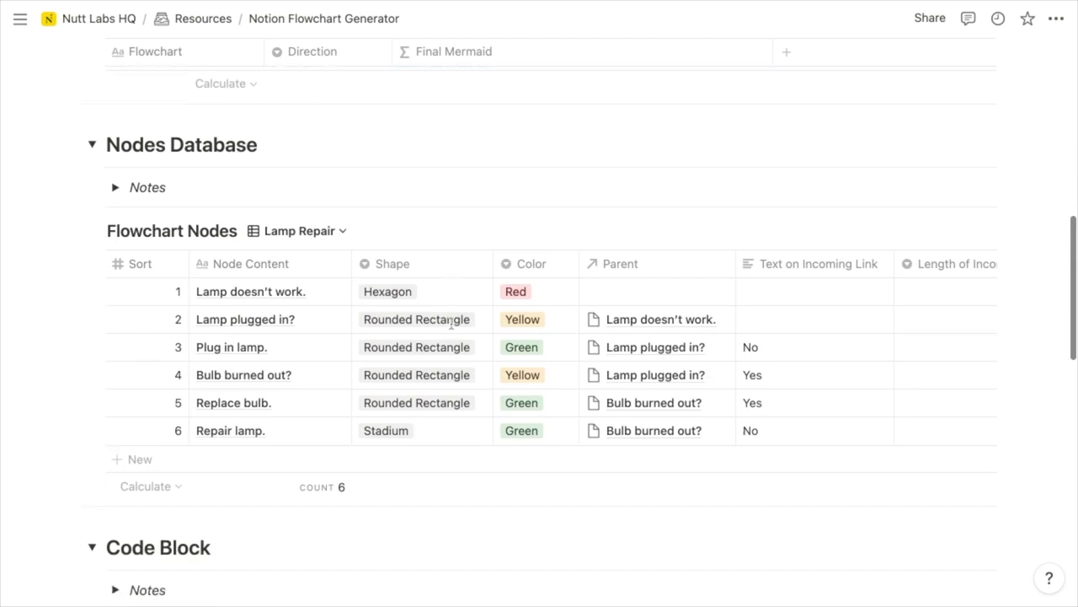
pyautogui.scroll(-5, 450, 324)
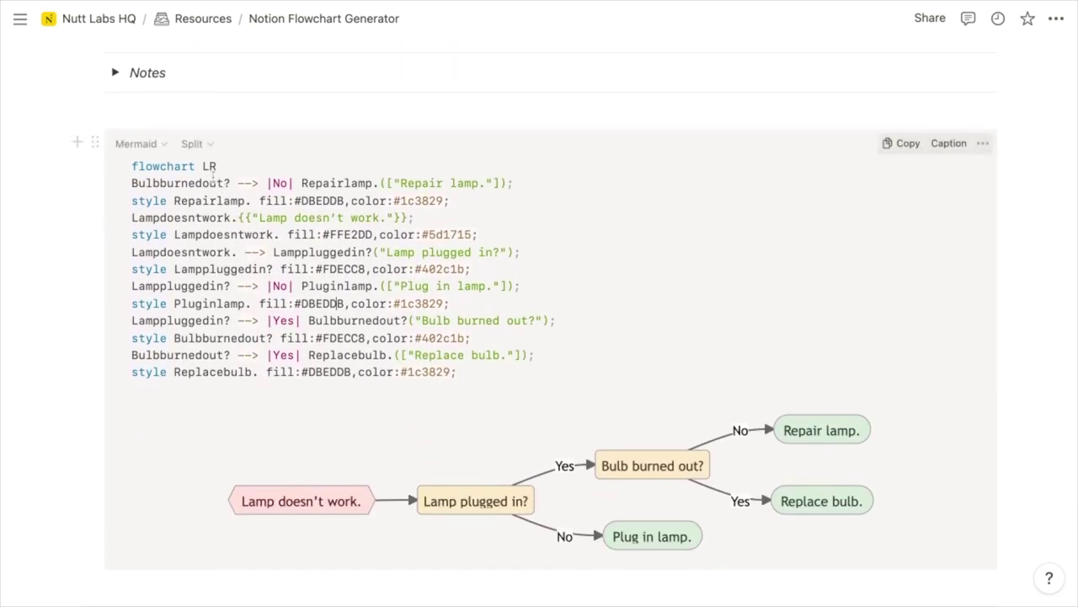
pyautogui.click(194, 145)
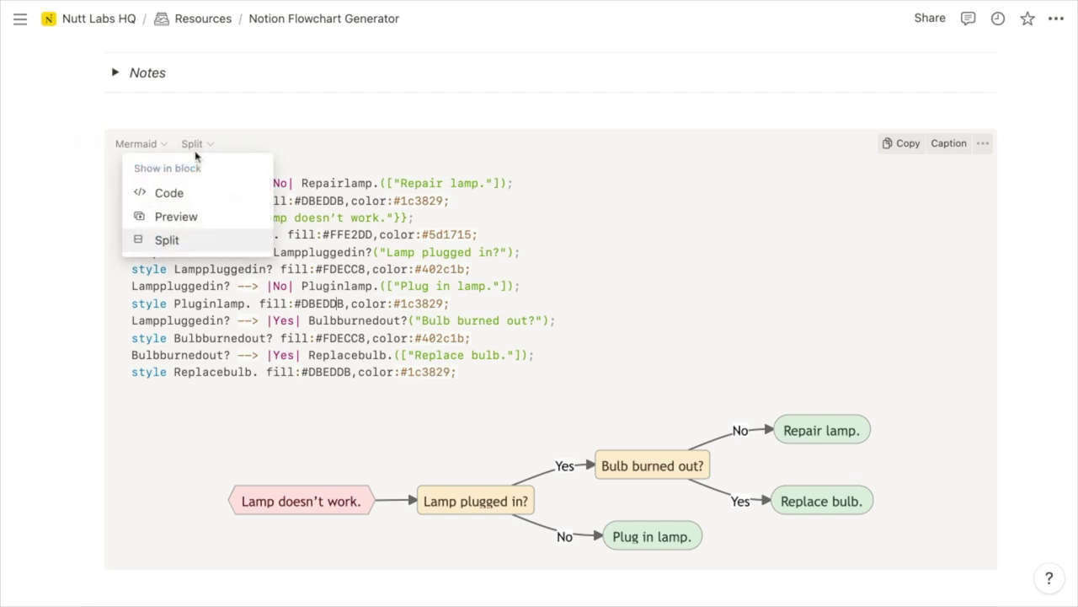
pyautogui.click(190, 217)
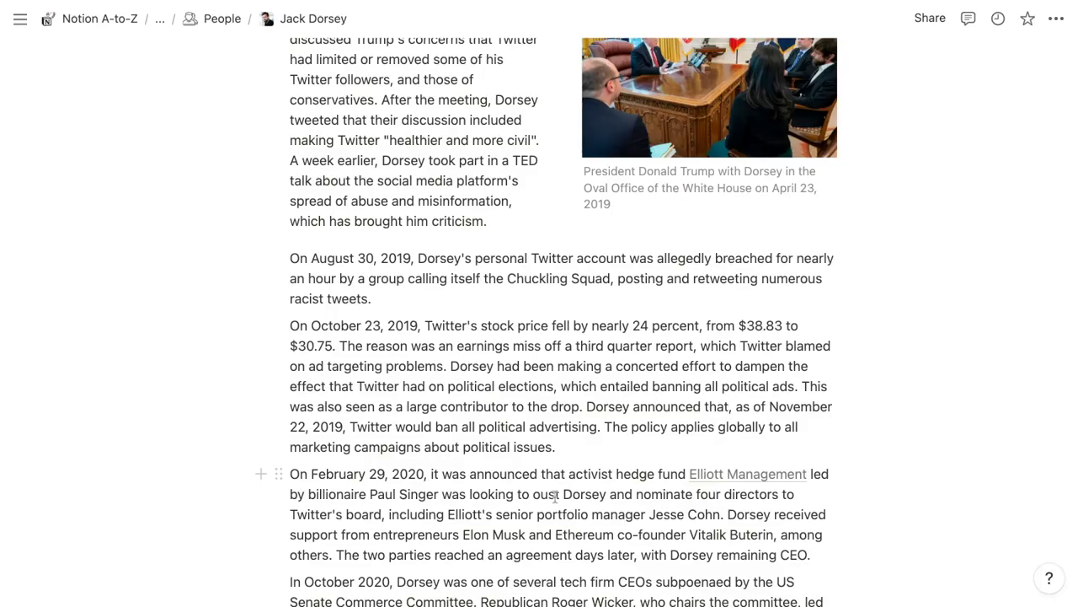
# Bring up the options of the Elliott Management link in the February 29, 2020 paragraph.
pyautogui.moveTo(725, 482)
pyautogui.click(889, 504)
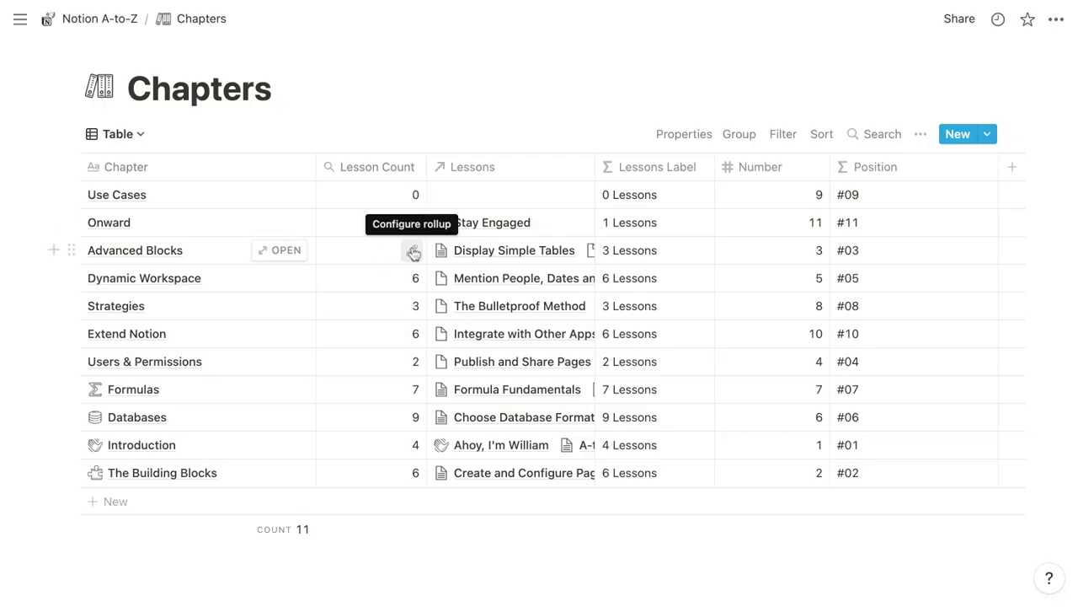
# Open the rollup configuration from the Lesson Count cell of Advanced Blocks in the Chapters table.
pyautogui.click(412, 252)
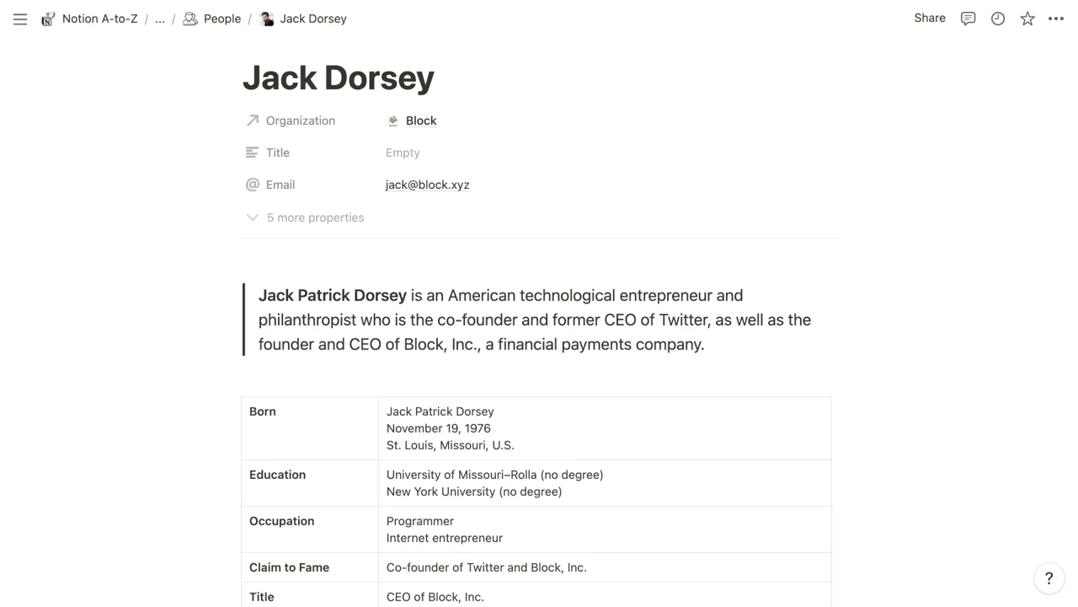
# Set the Title property of the biography page to hide when empty.
pyautogui.click(232, 153)
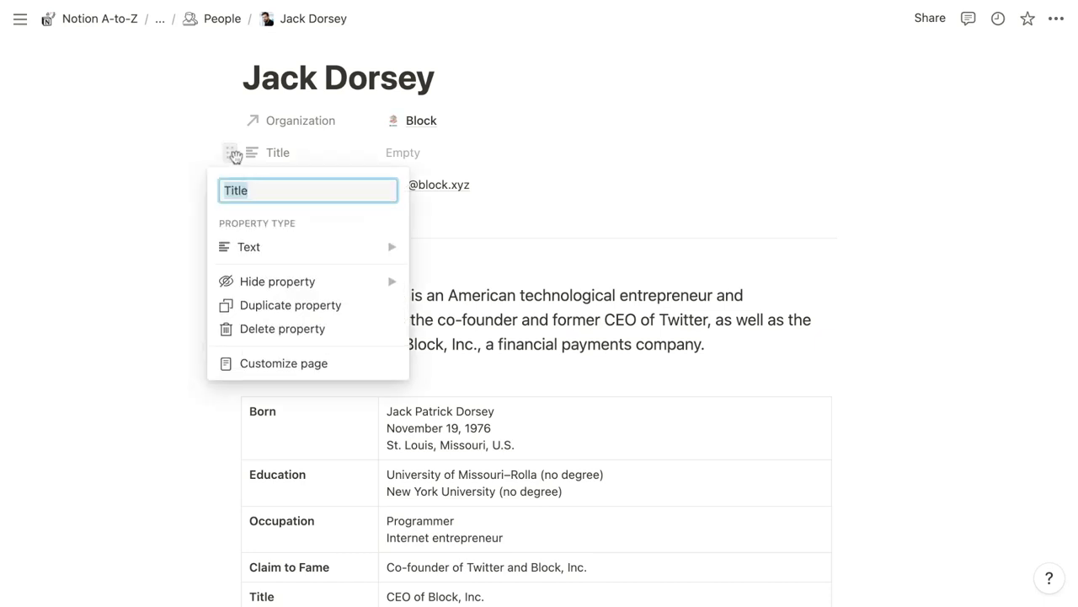
pyautogui.moveTo(234, 281)
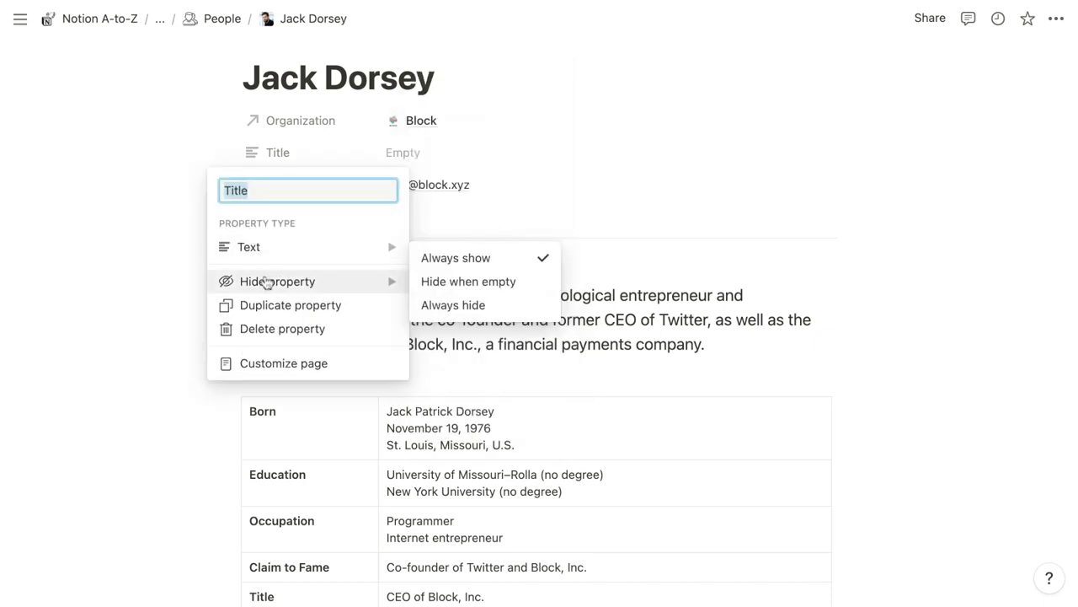
pyautogui.click(438, 285)
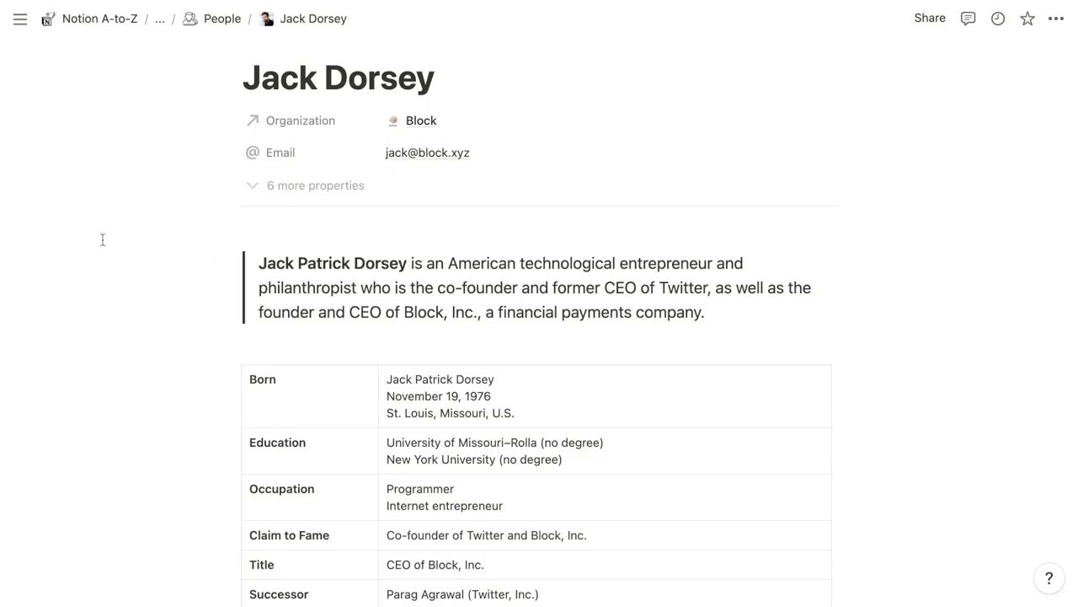